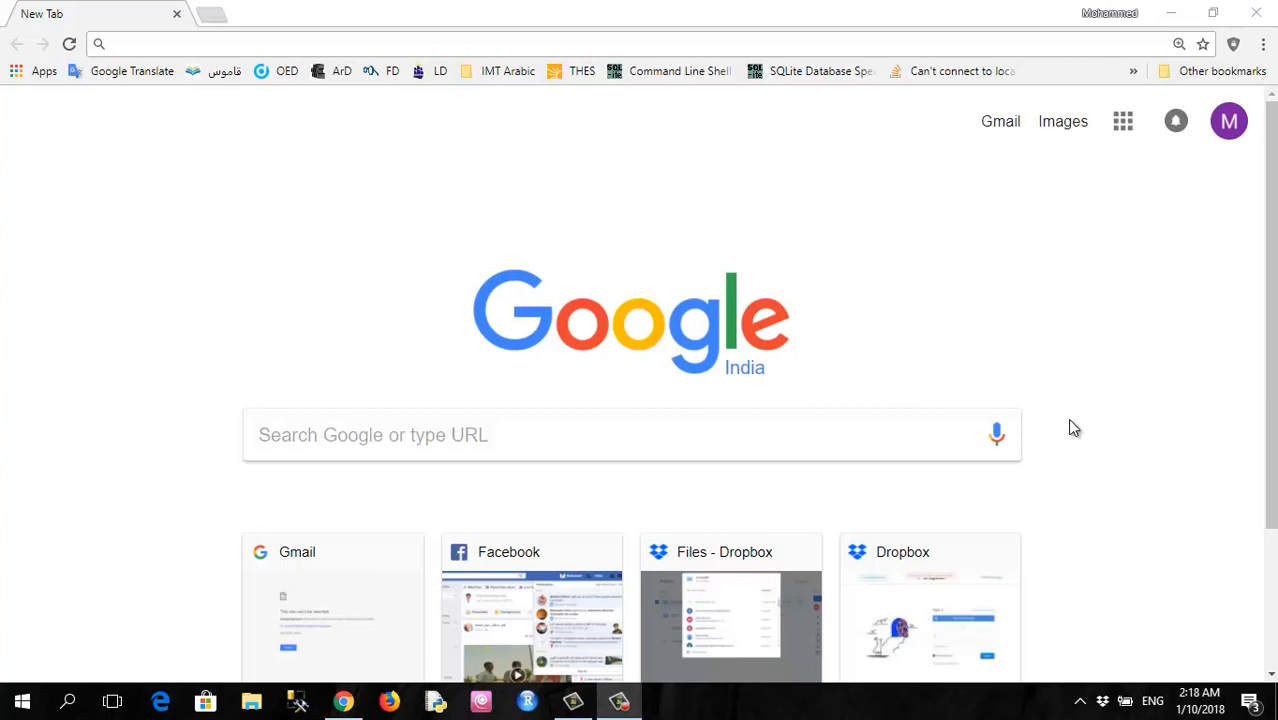
Open the Dropbox website in the browser
click(440, 44)
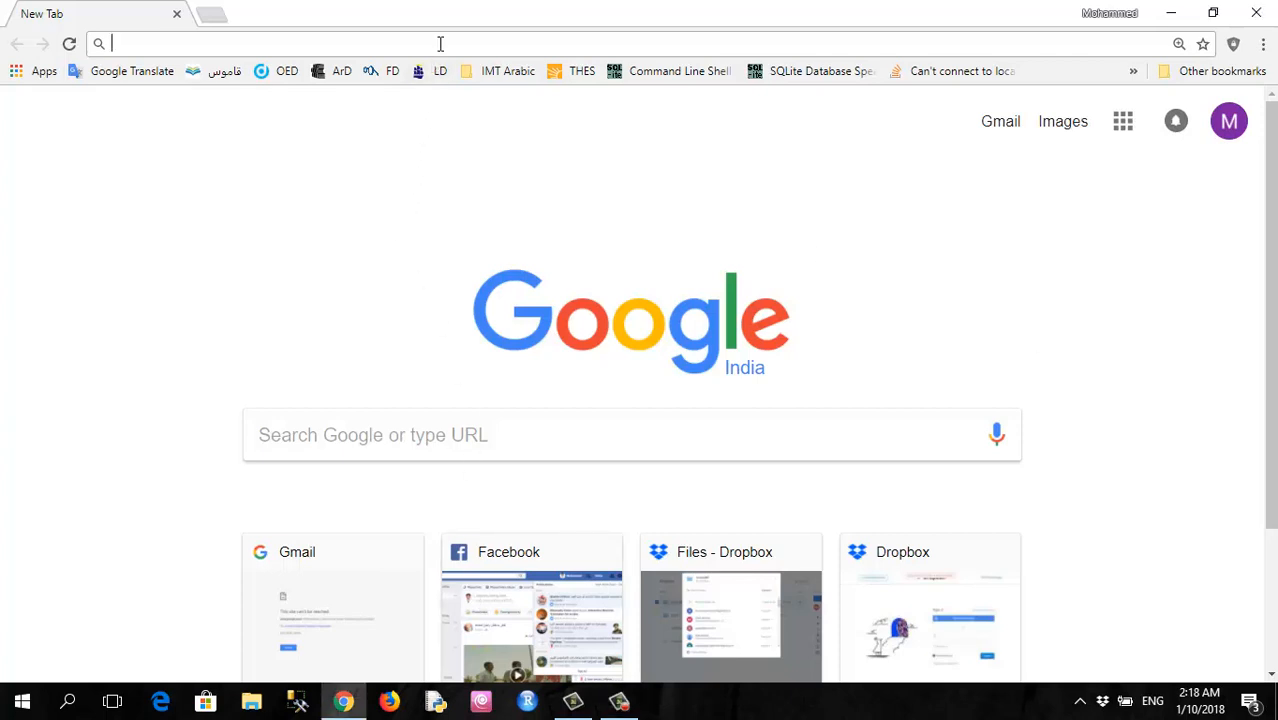
text(d)
key(Return)
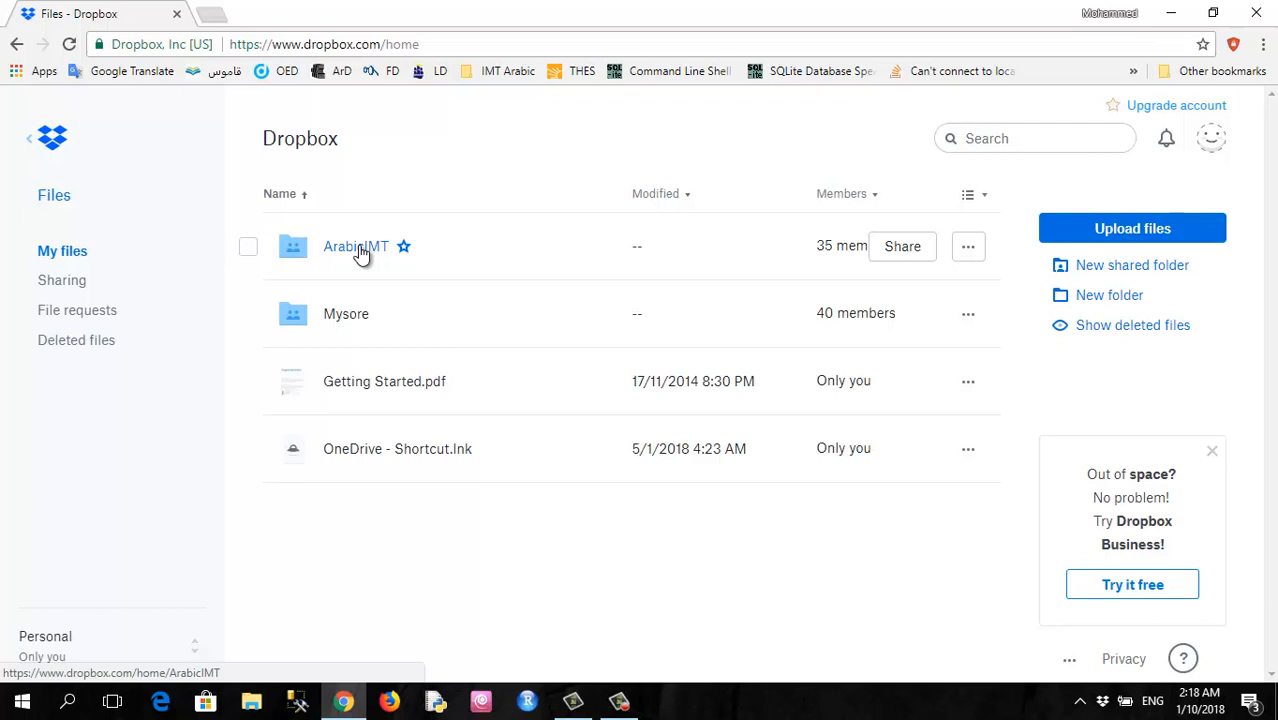
Open the ArabicP16 folder inside ArabicIMT > ProjectData
click(358, 247)
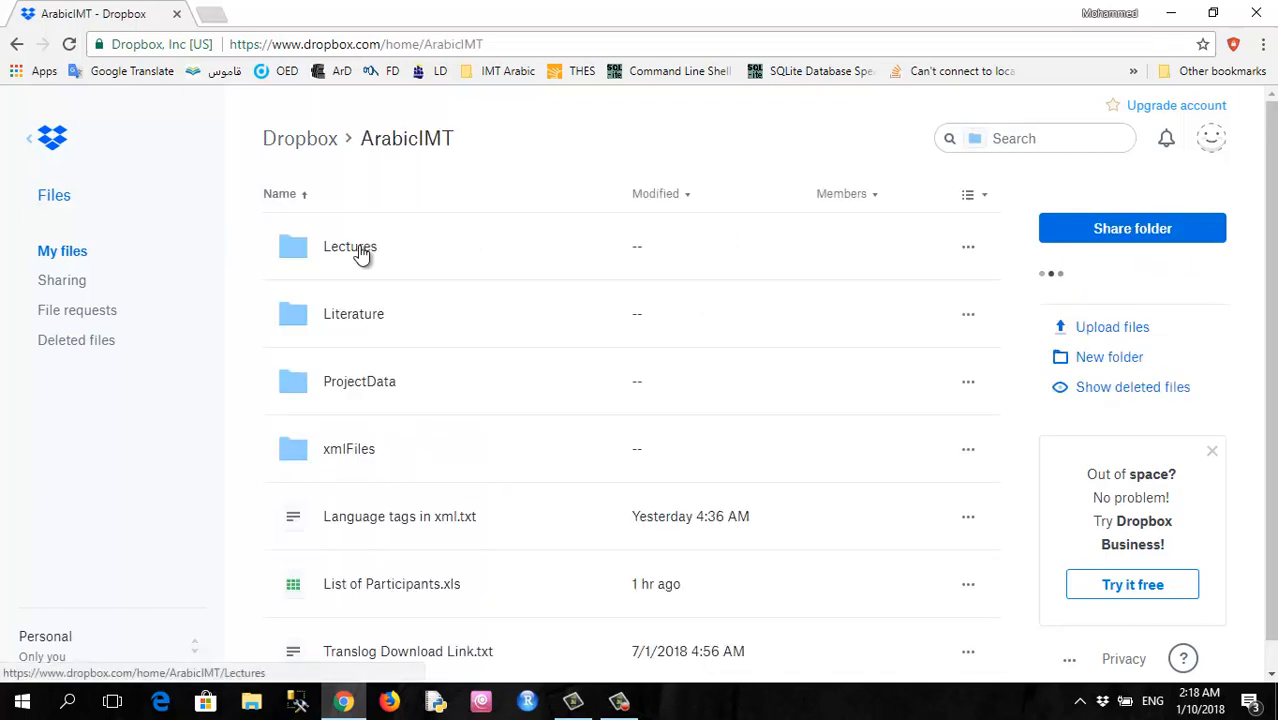
click(342, 383)
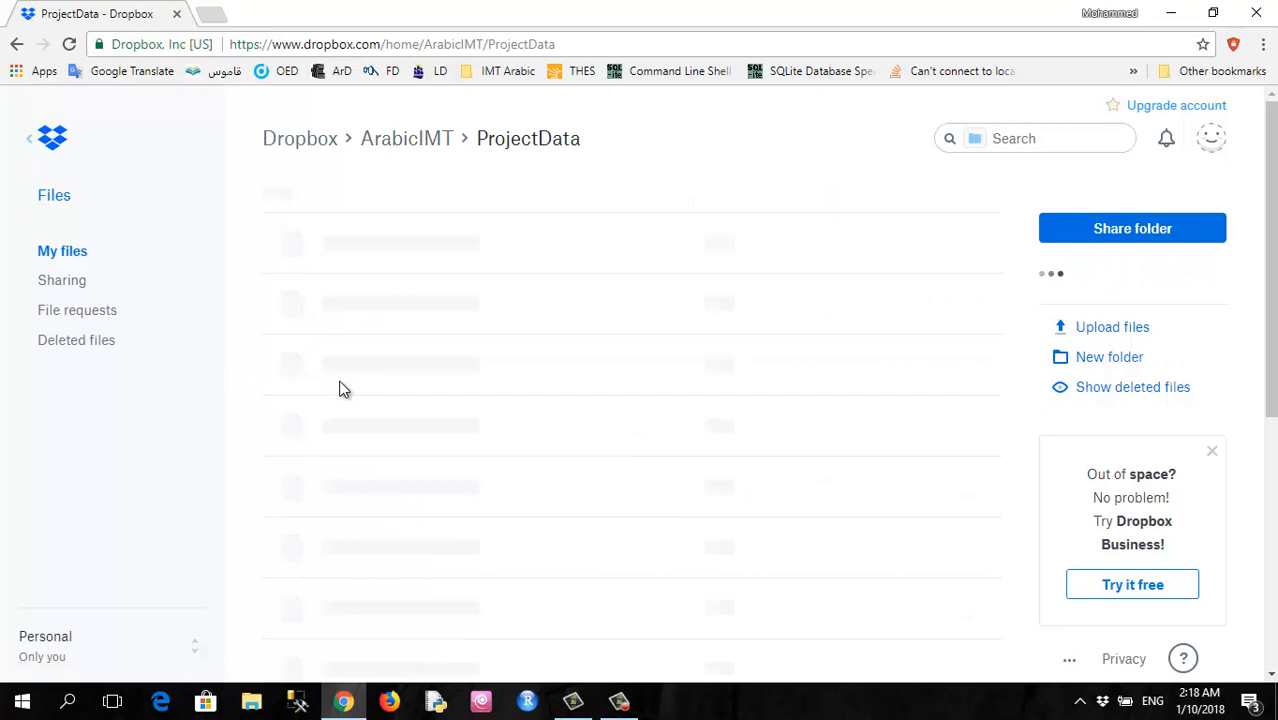
scroll(366, 292, down, 4)
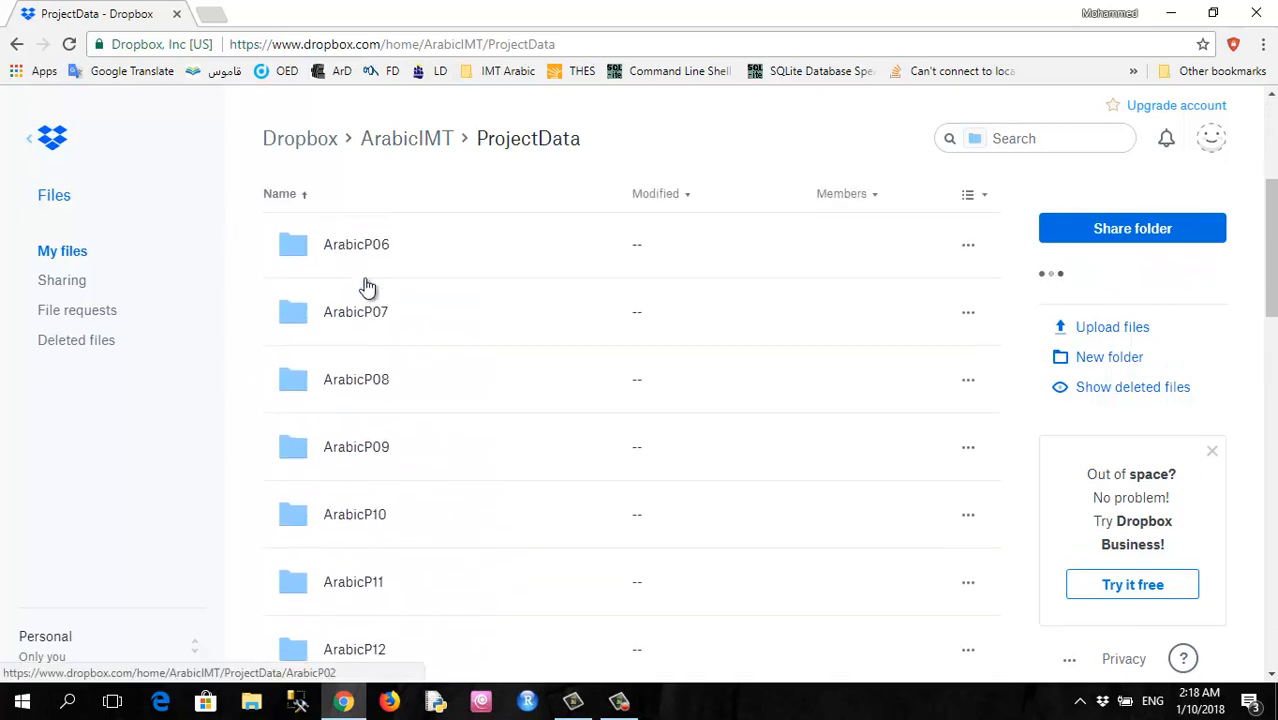
scroll(365, 496, down, 3)
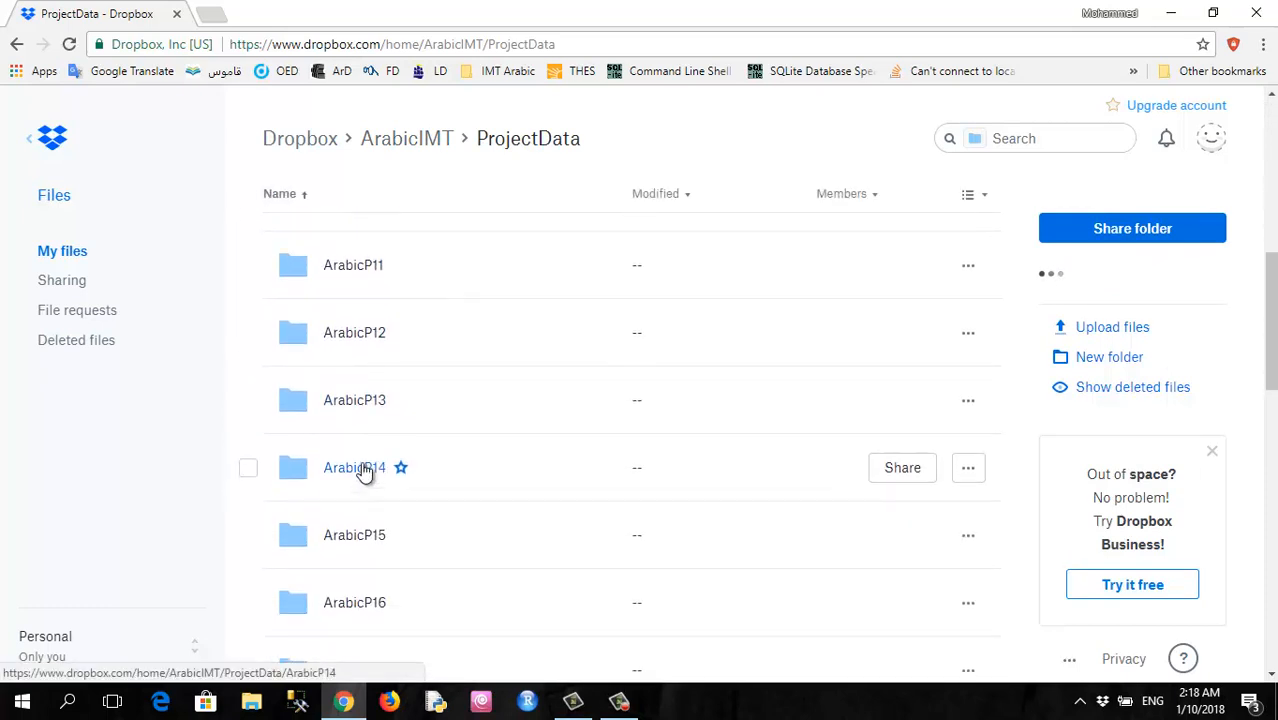
scroll(350, 520, down, 1)
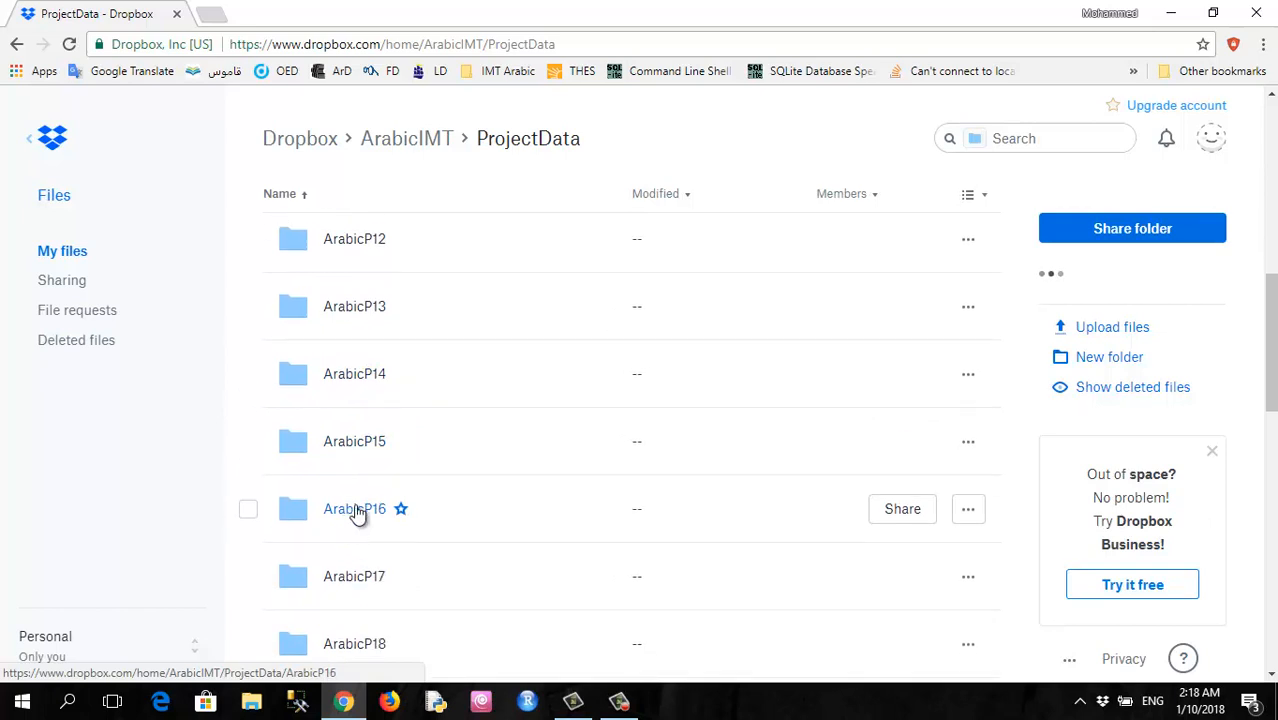
click(356, 510)
Select P2R1.project in the ArabicP16 folder and open its location on the computer
scroll(388, 393, down, 2)
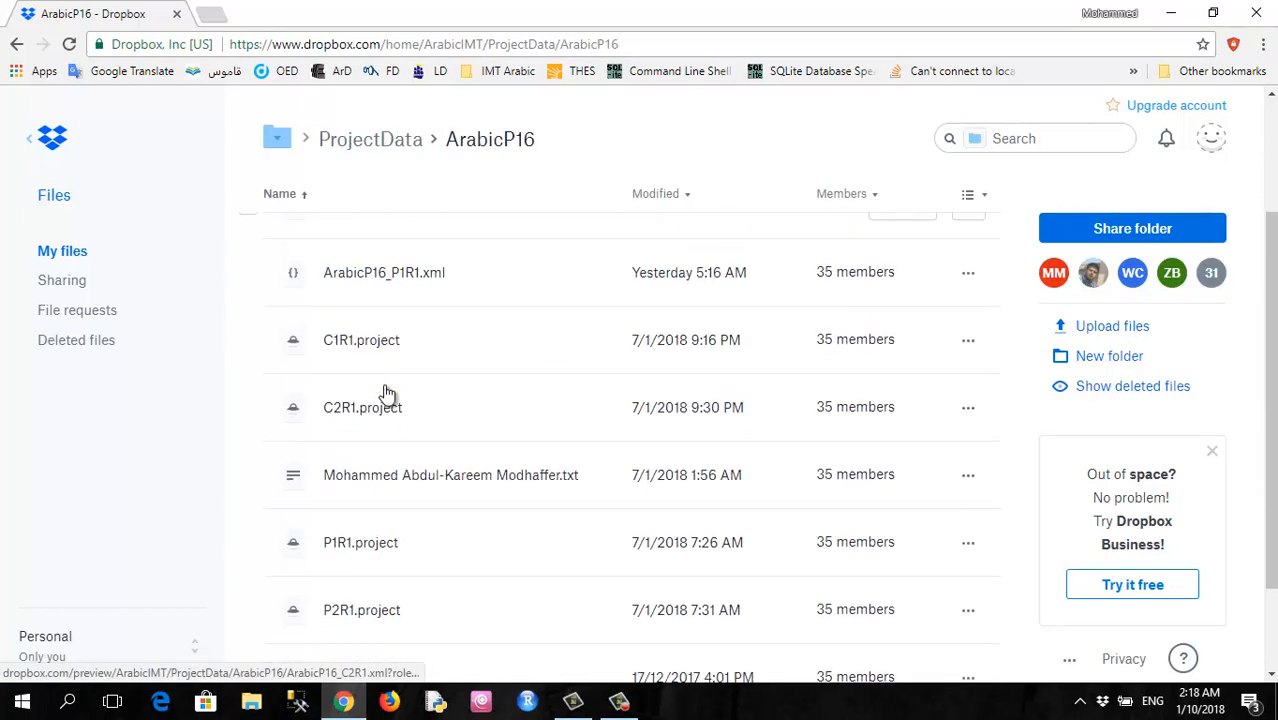
scroll(387, 393, down, 1)
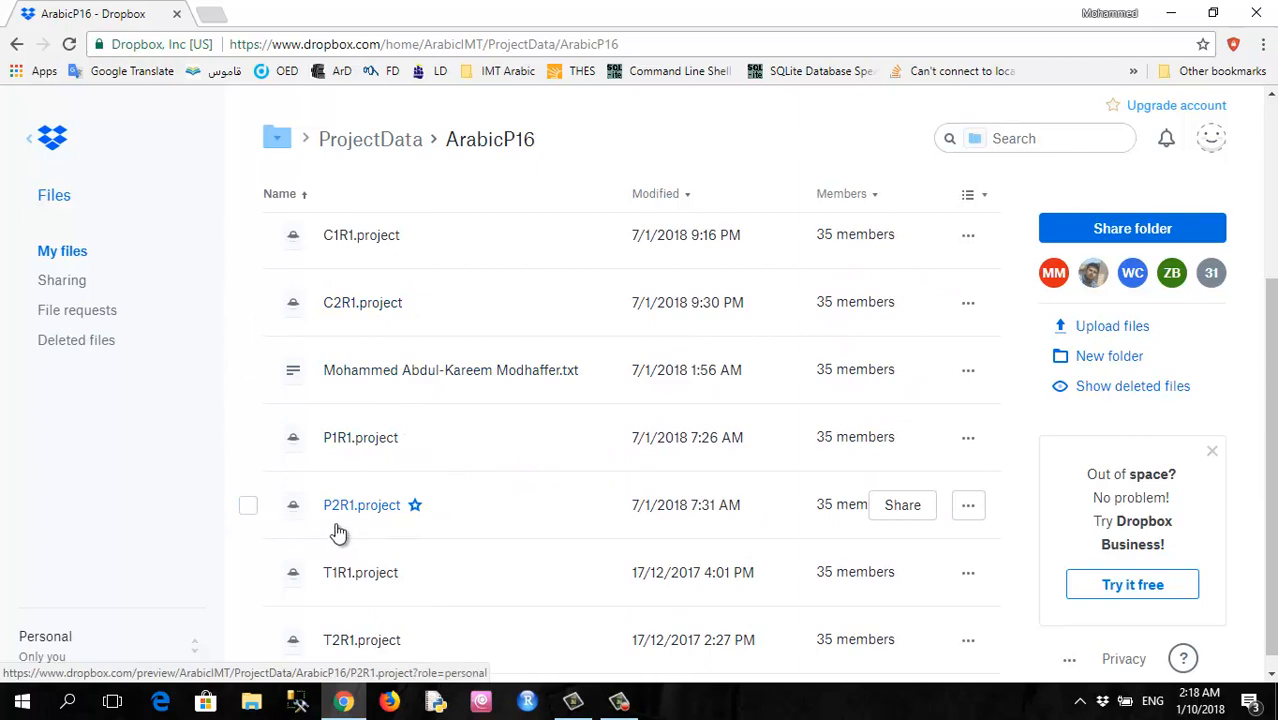
click(247, 507)
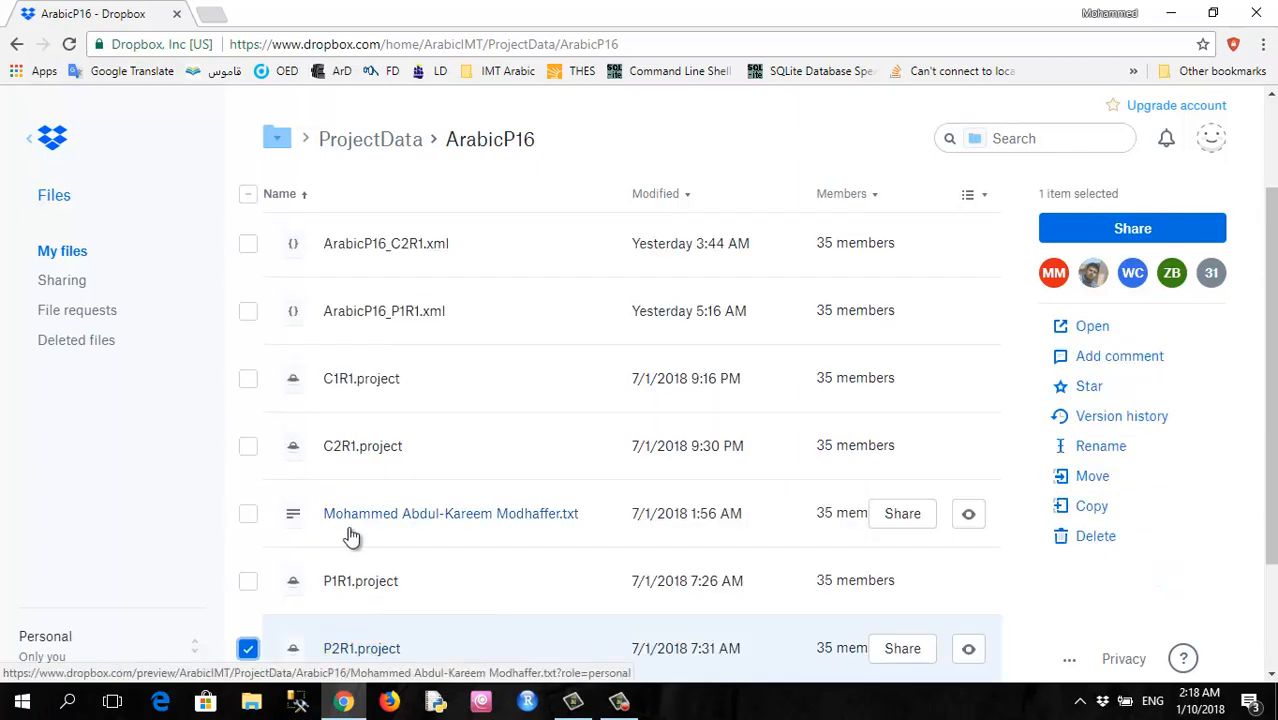
scroll(259, 562, down, 2)
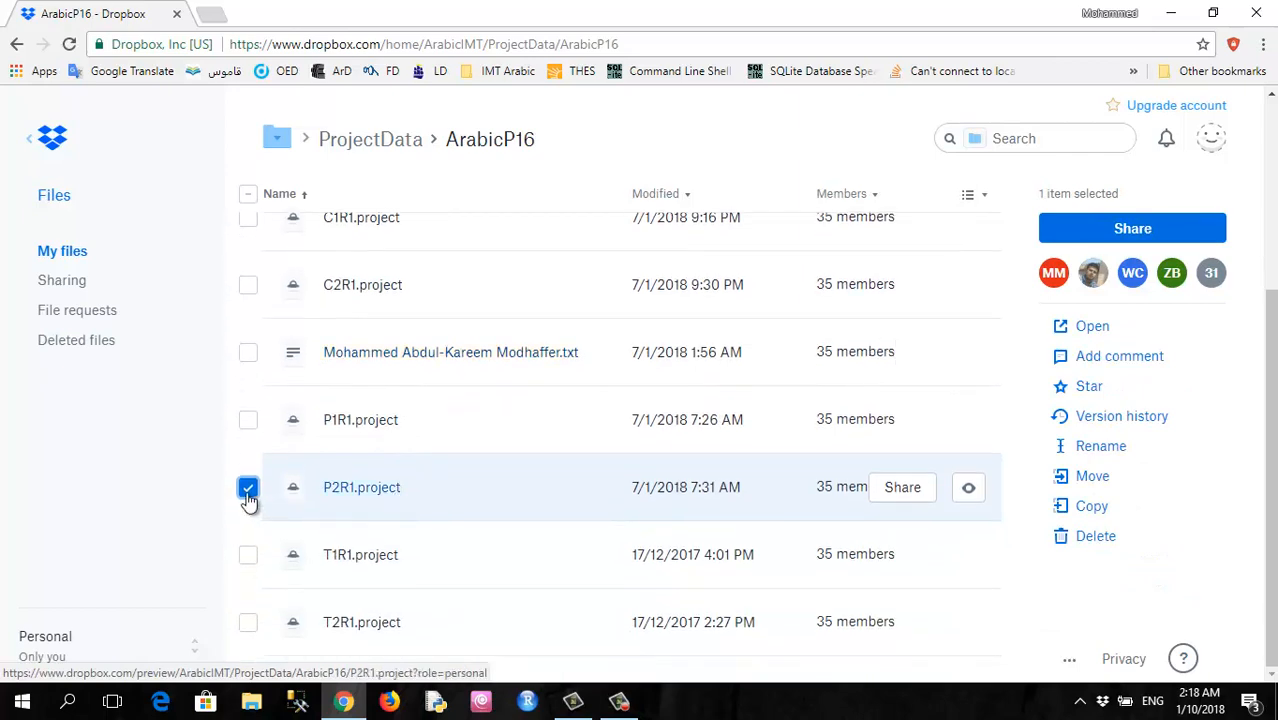
click(1090, 328)
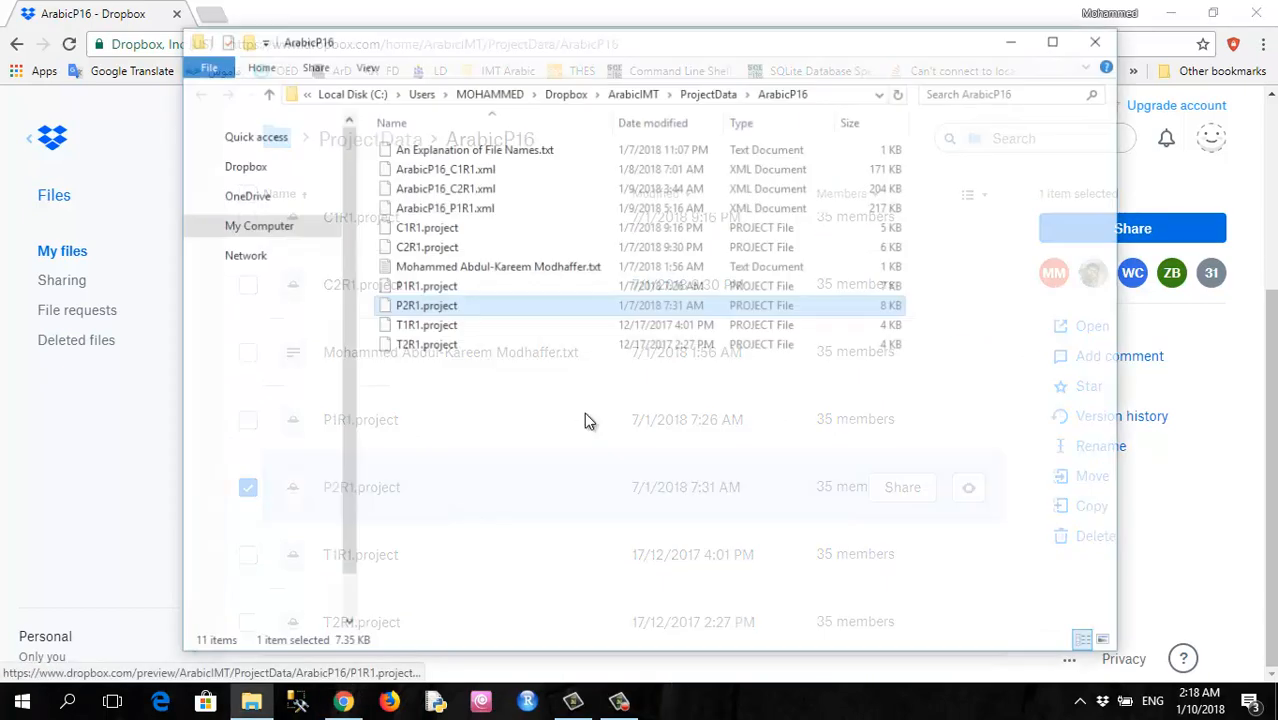
Copy P2R1.project from the local ArabicP16 folder and paste it onto the desktop
double_click(445, 306)
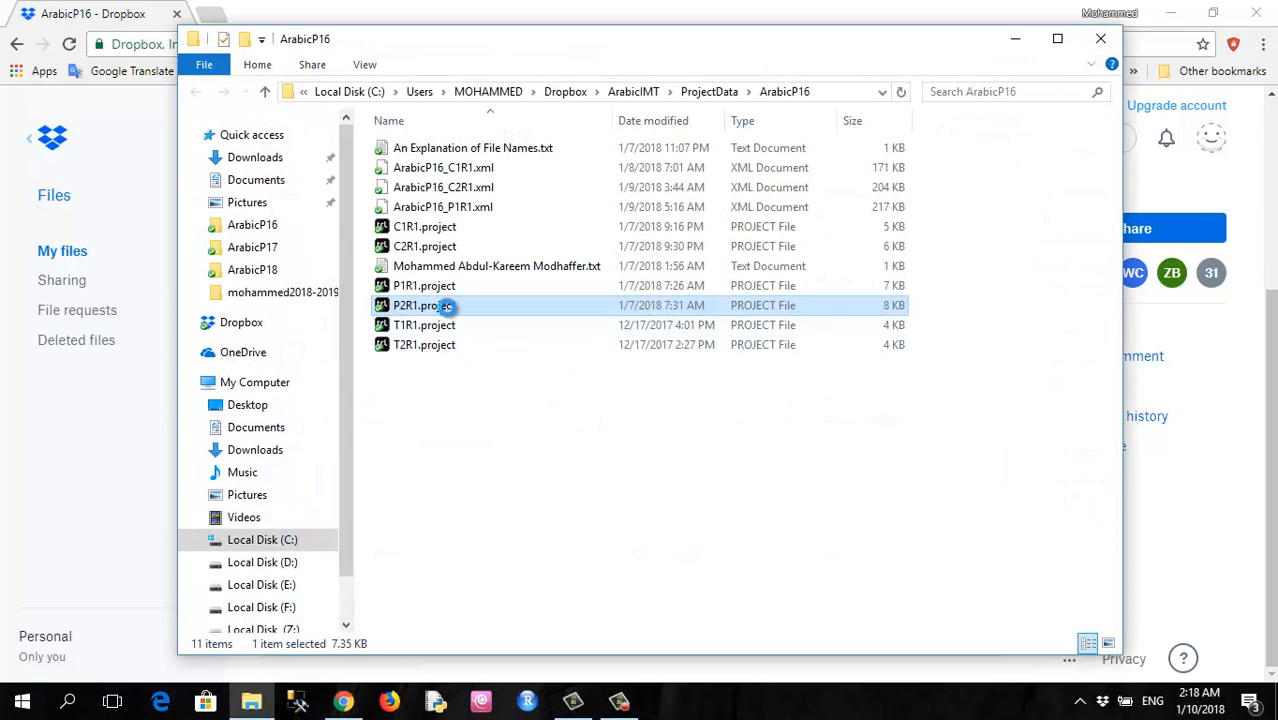
right_click(445, 306)
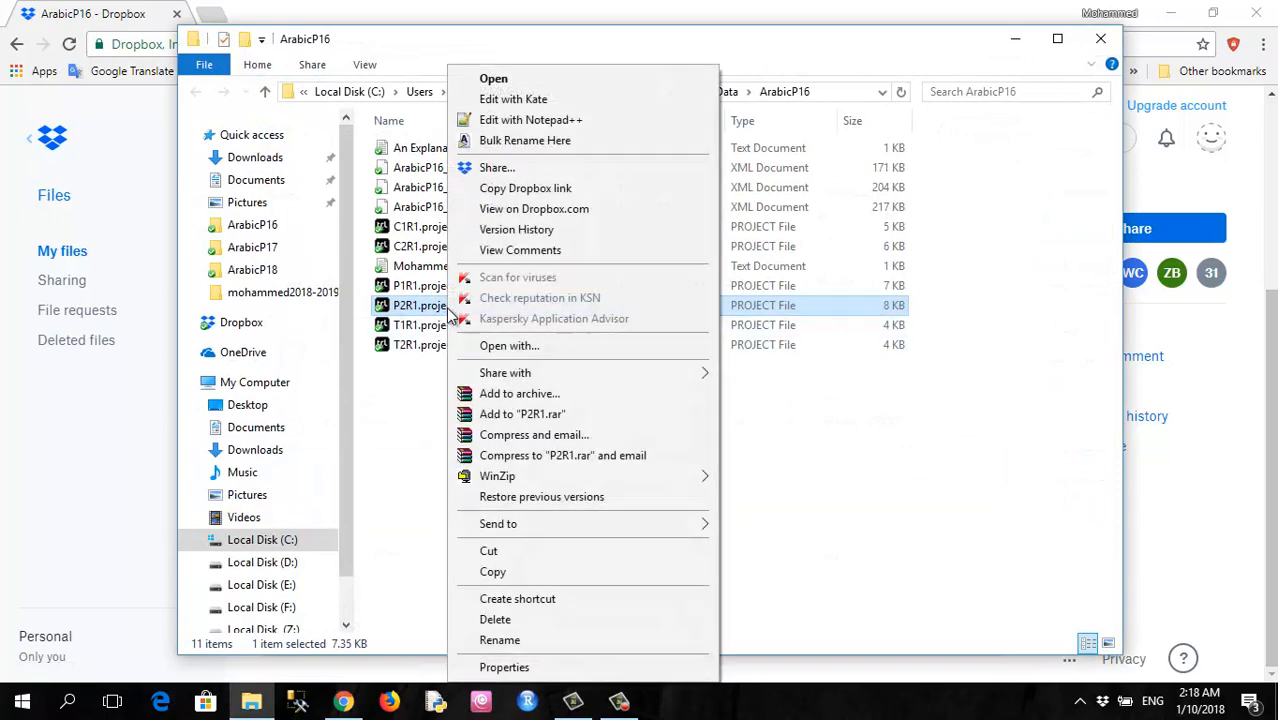
click(495, 571)
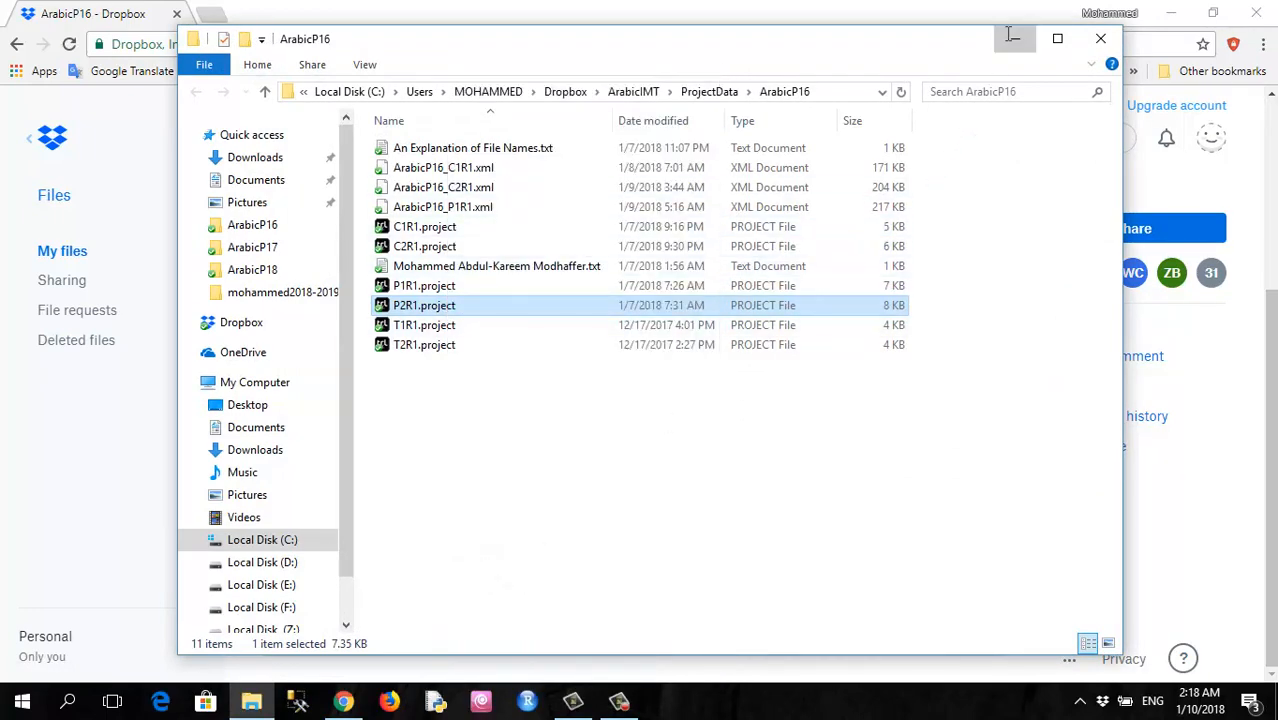
click(1012, 38)
click(1170, 13)
drag(735, 490, 477, 212)
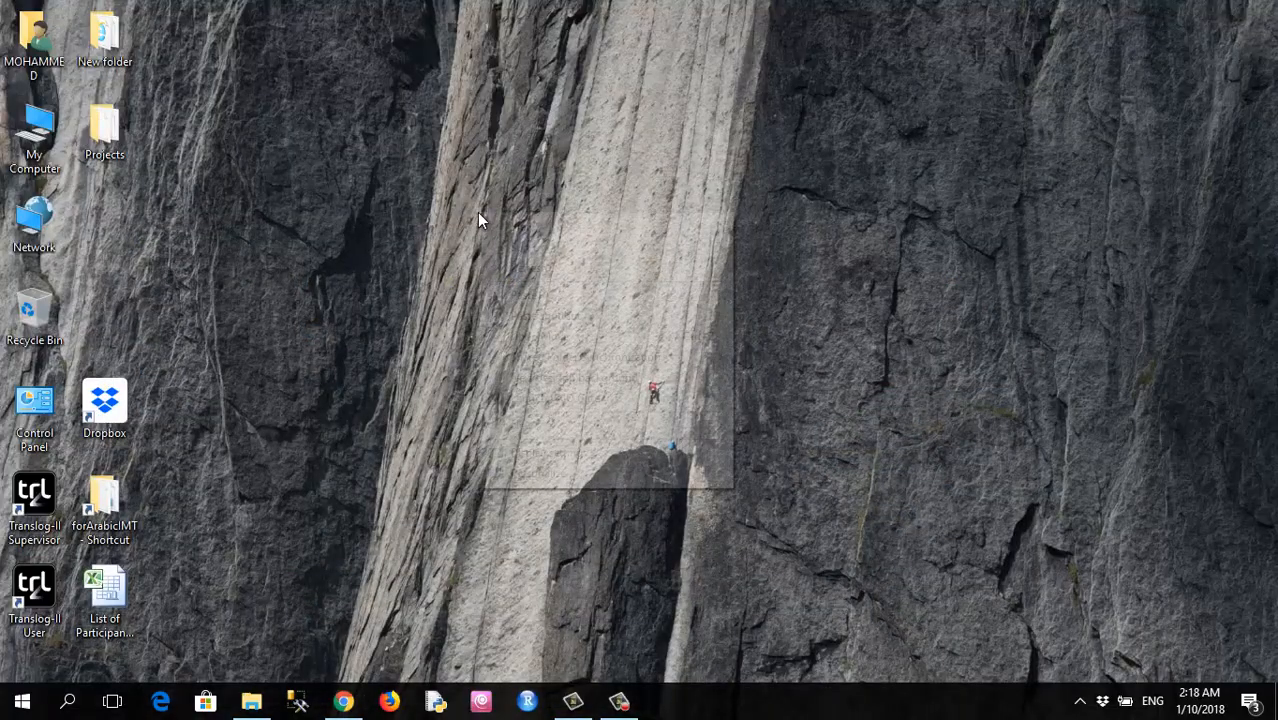
right_click(477, 212)
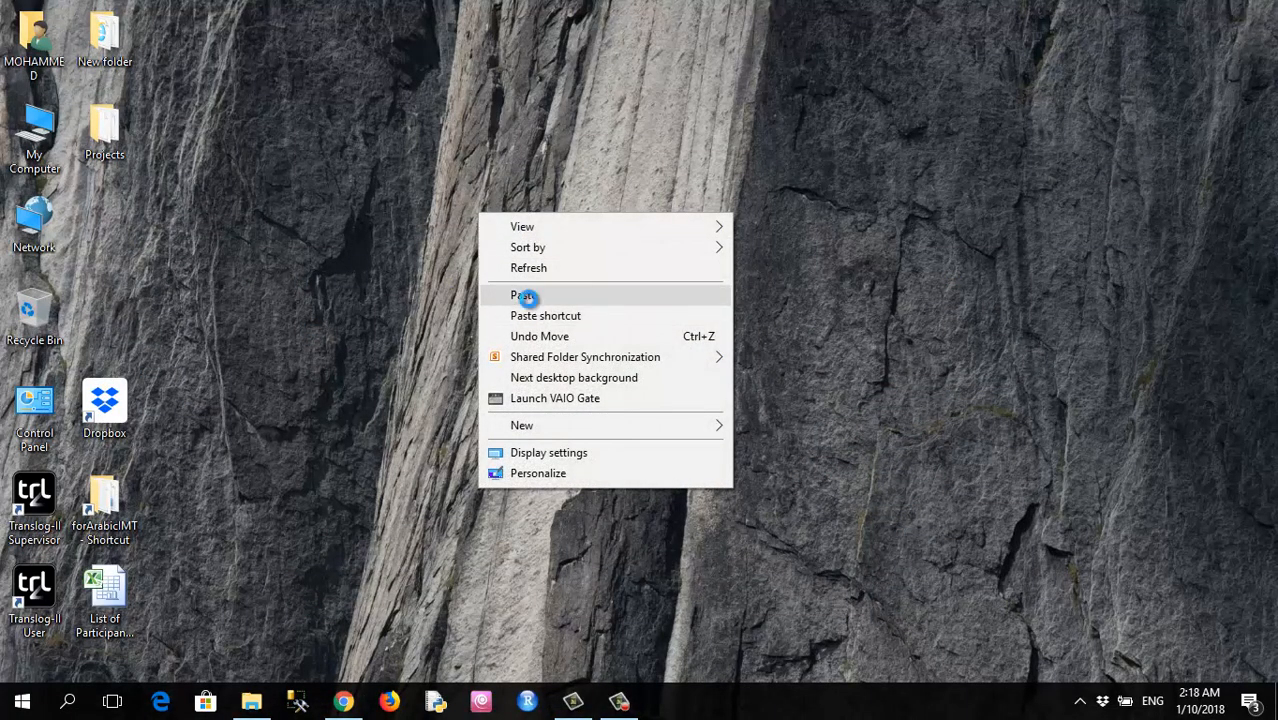
click(523, 296)
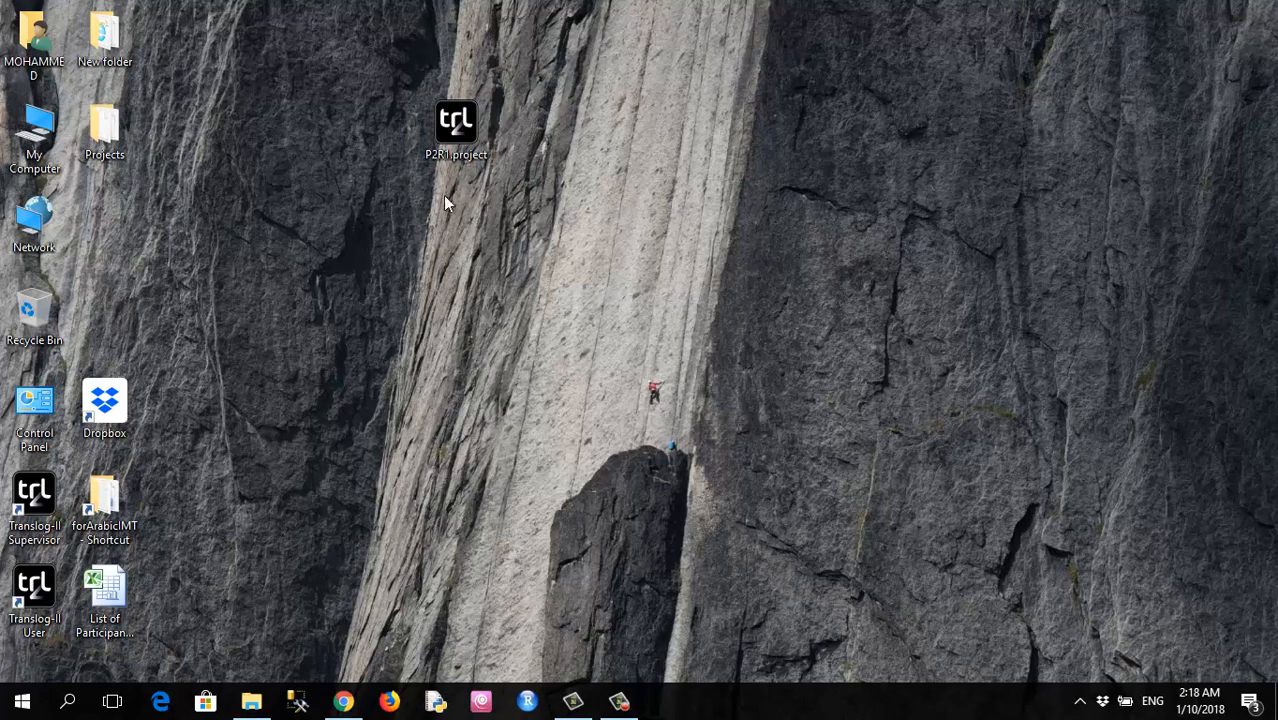
click(459, 120)
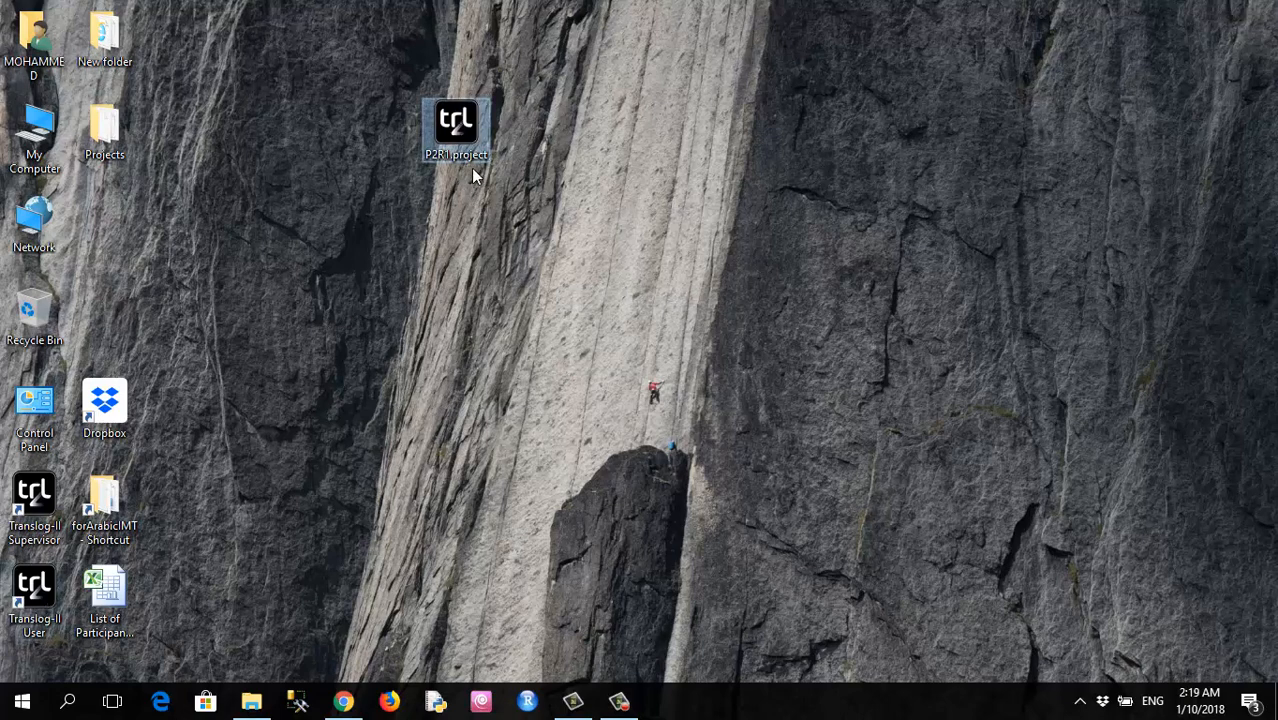
Launch Translog-II User and open P2R1.project from the Desktop folder
double_click(35, 595)
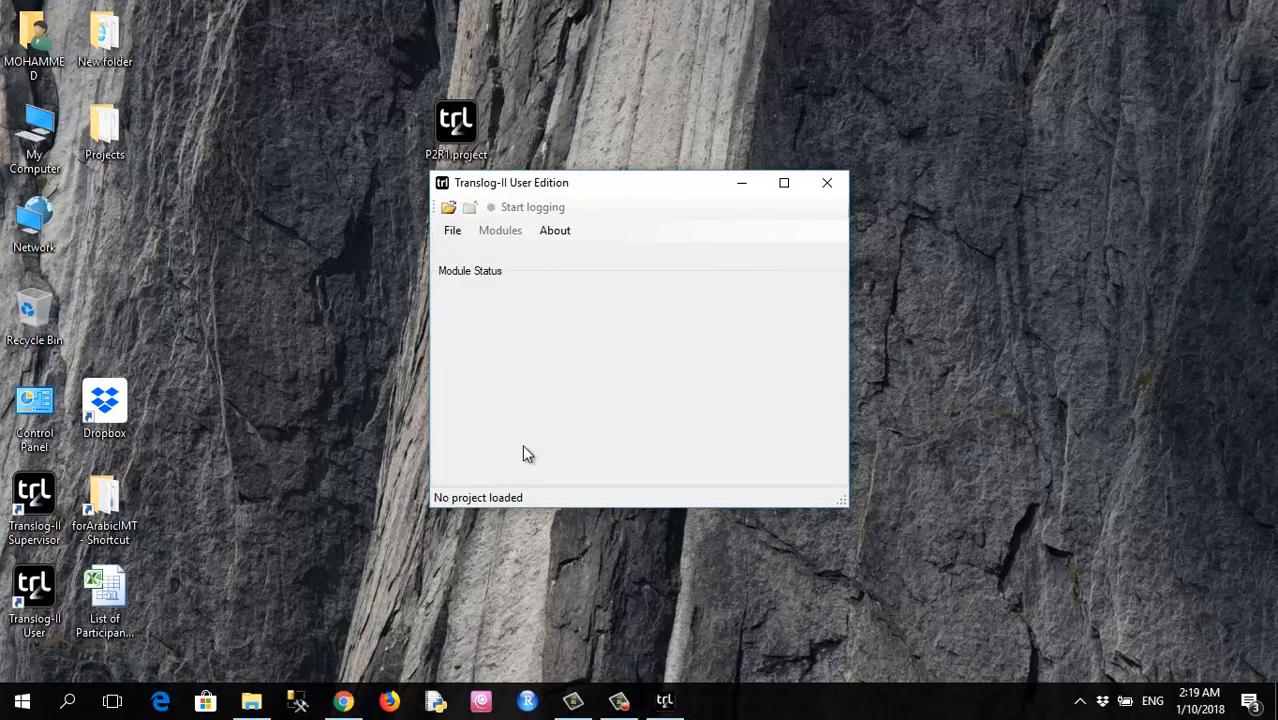
click(448, 210)
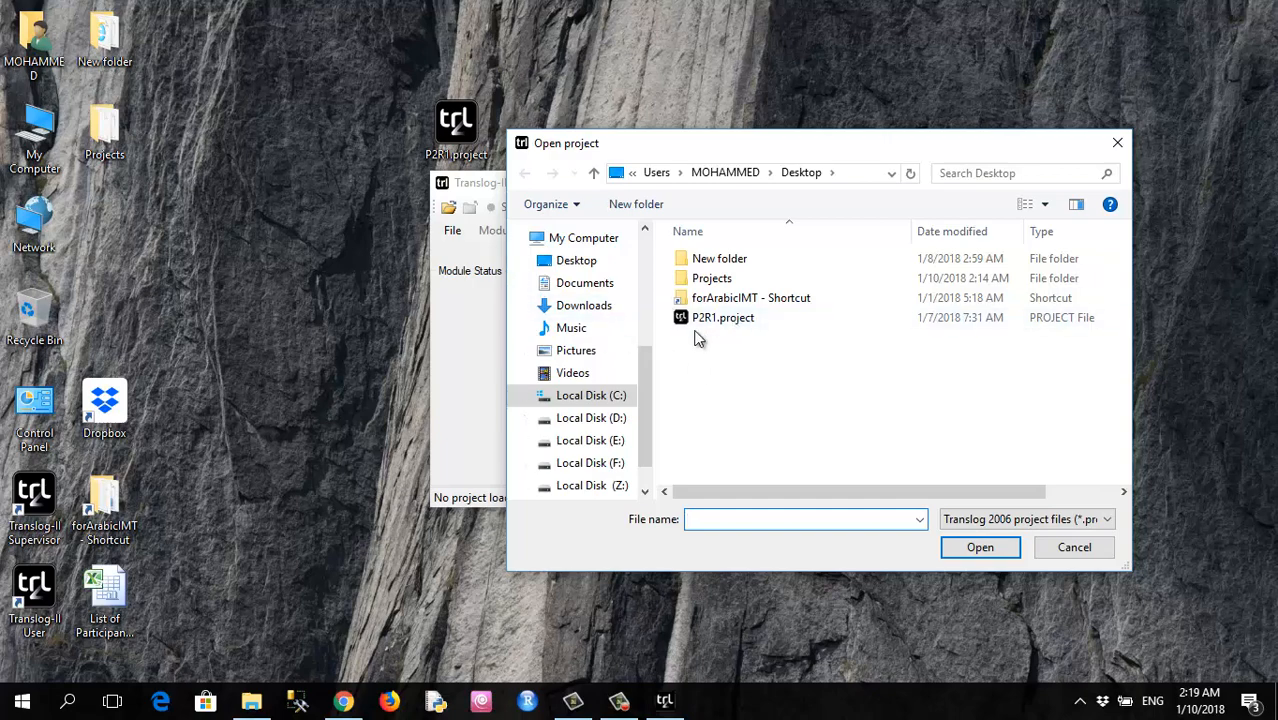
click(560, 261)
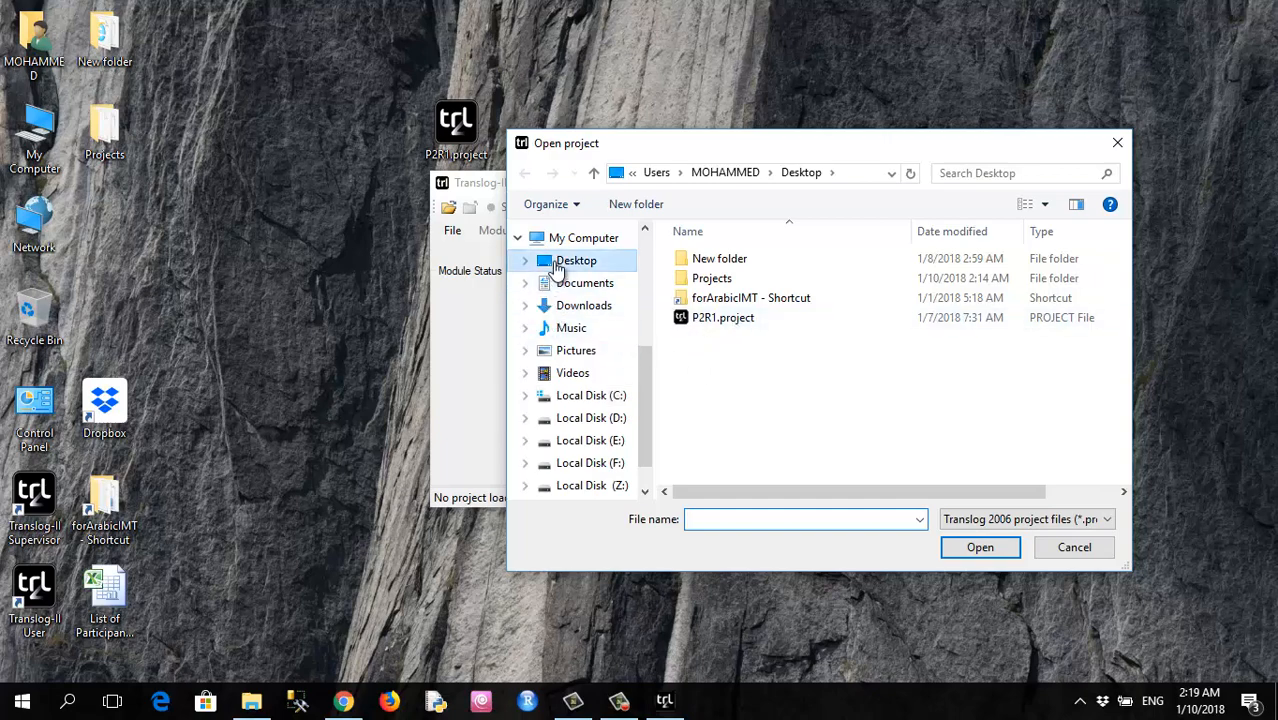
click(683, 320)
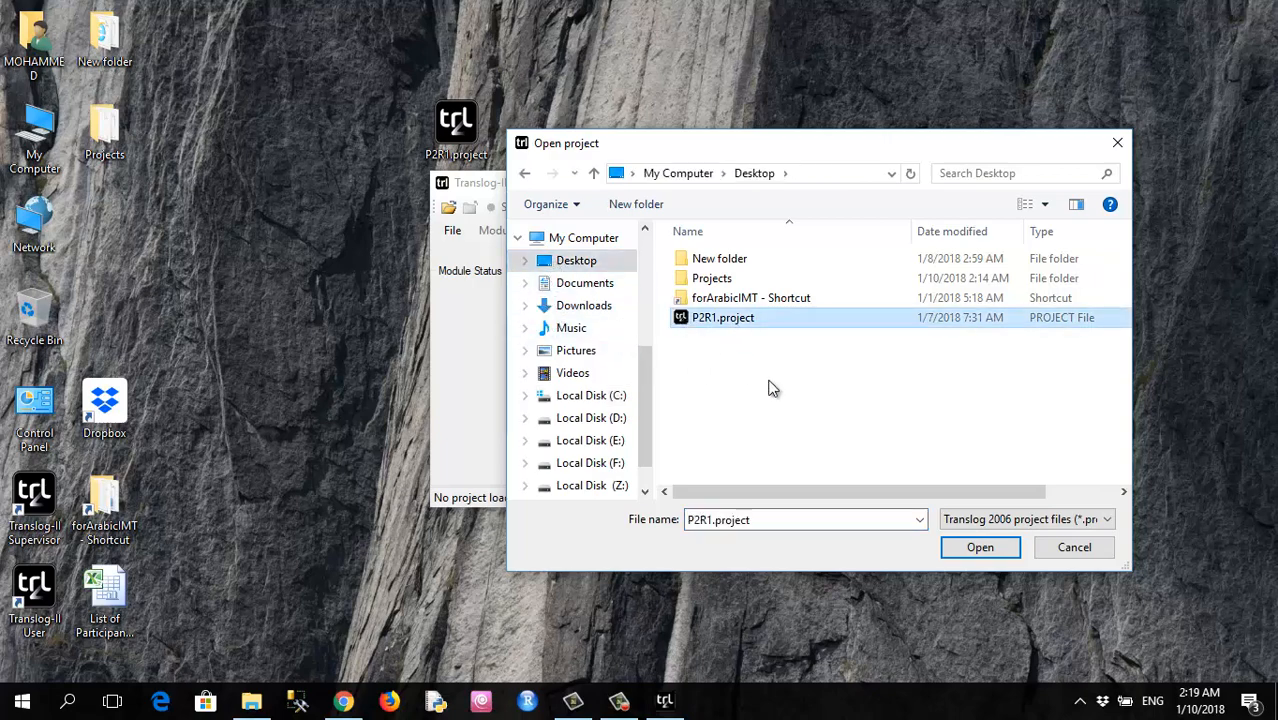
click(980, 547)
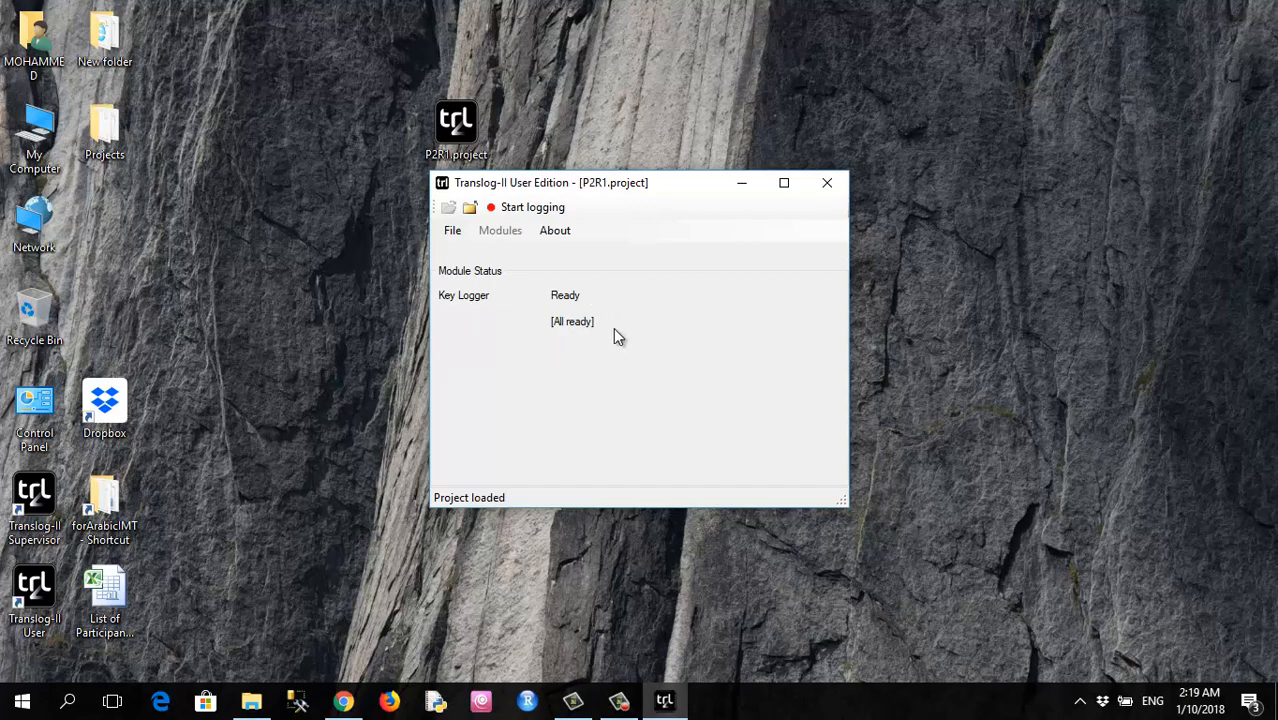
Start logging and reposition the logging window so both the English source and the Arabic target texts are in view
click(527, 207)
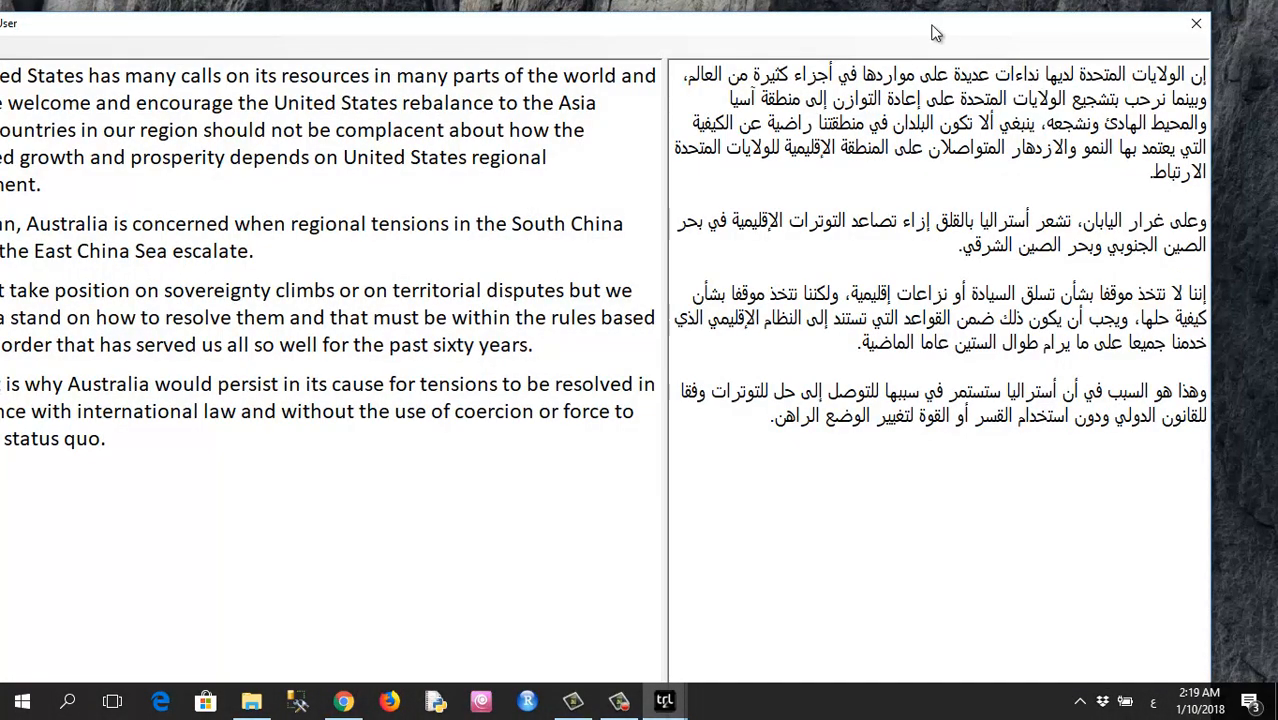
drag(931, 33, 1005, 37)
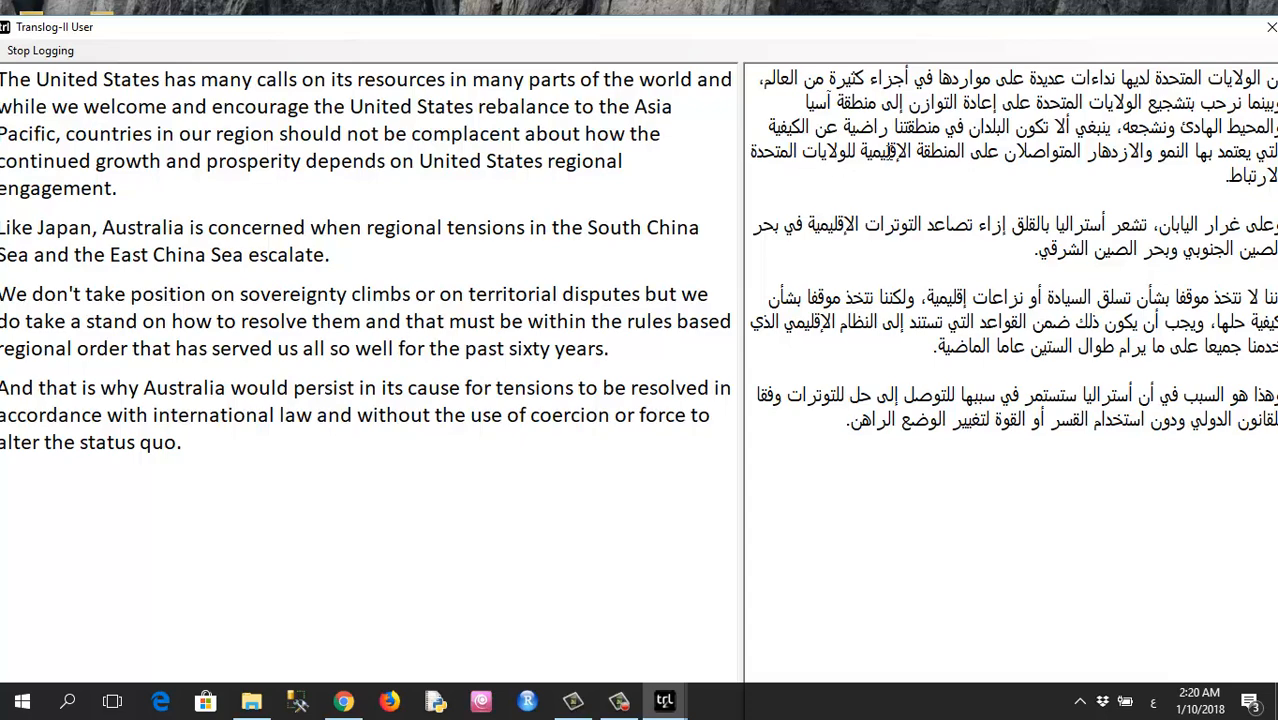
mouse_move(1035, 40)
mouse_down()
mouse_move(990, 38)
mouse_move(980, 24)
mouse_move(1023, 38)
mouse_up()
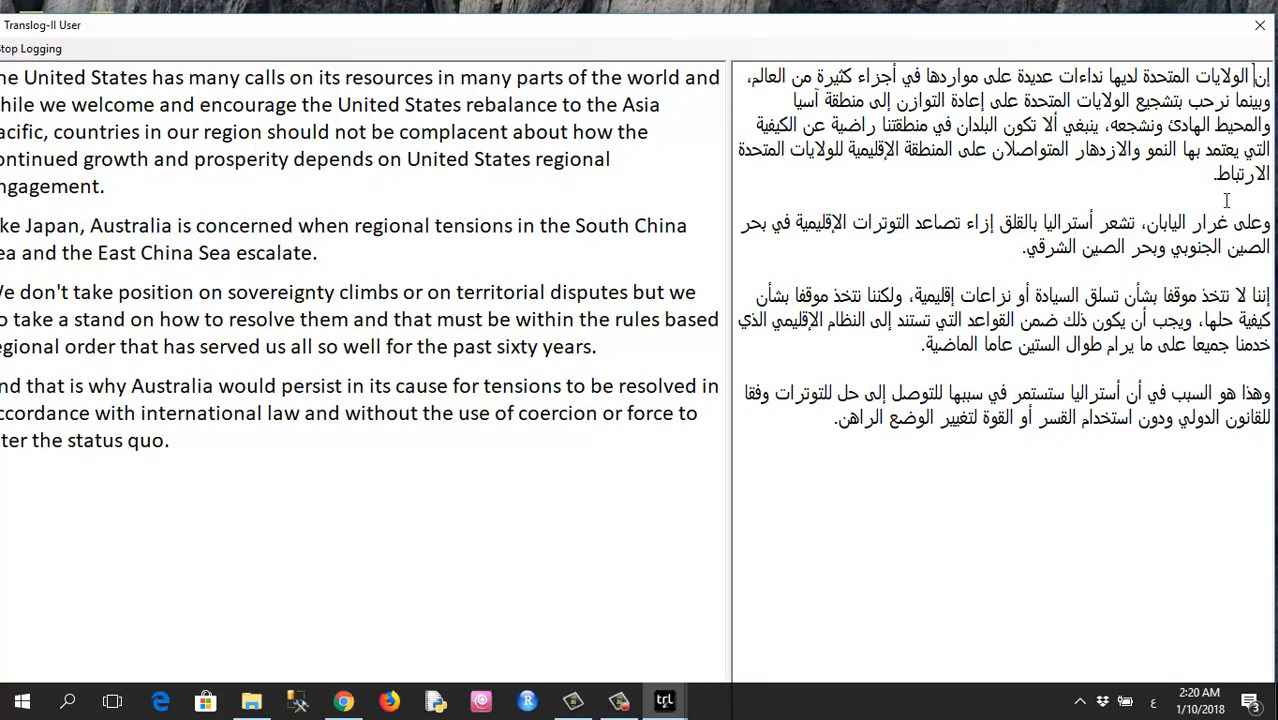
Replace the opening word "إن" of the Arabic text with "تستغل"
key(BackSpace)
key(BackSpace)
key(BackSpace)
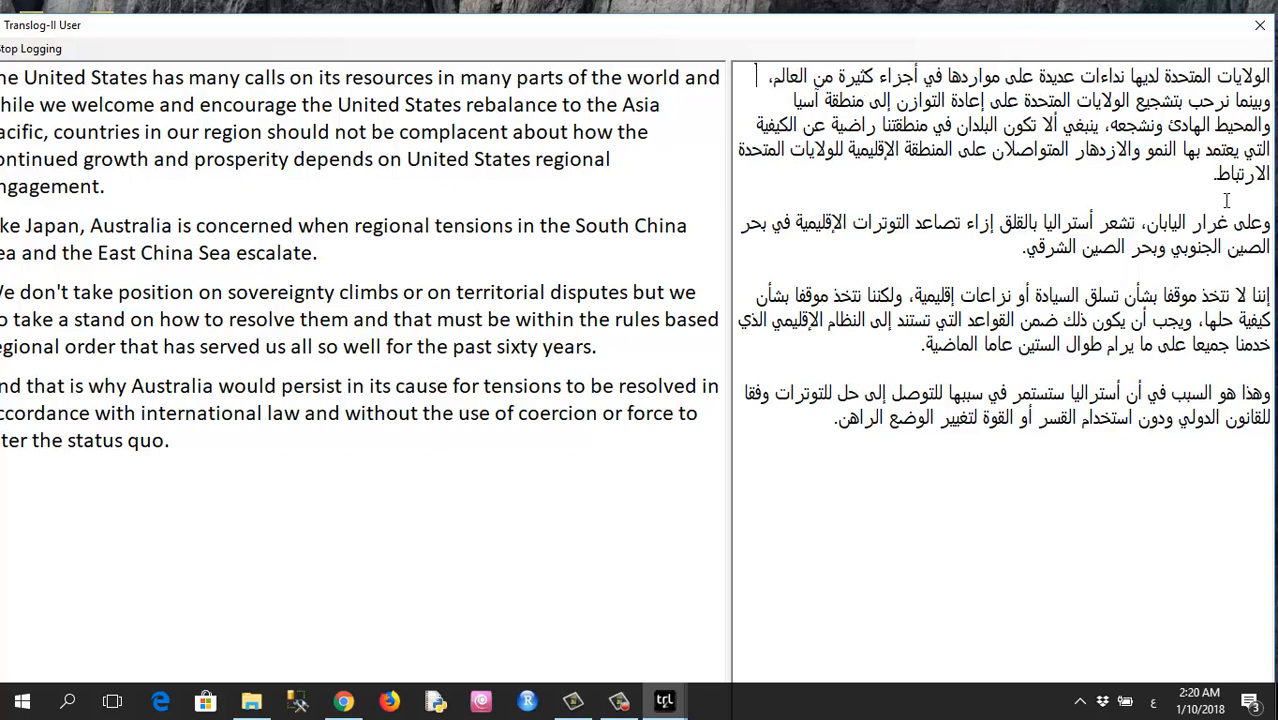
text(ت )
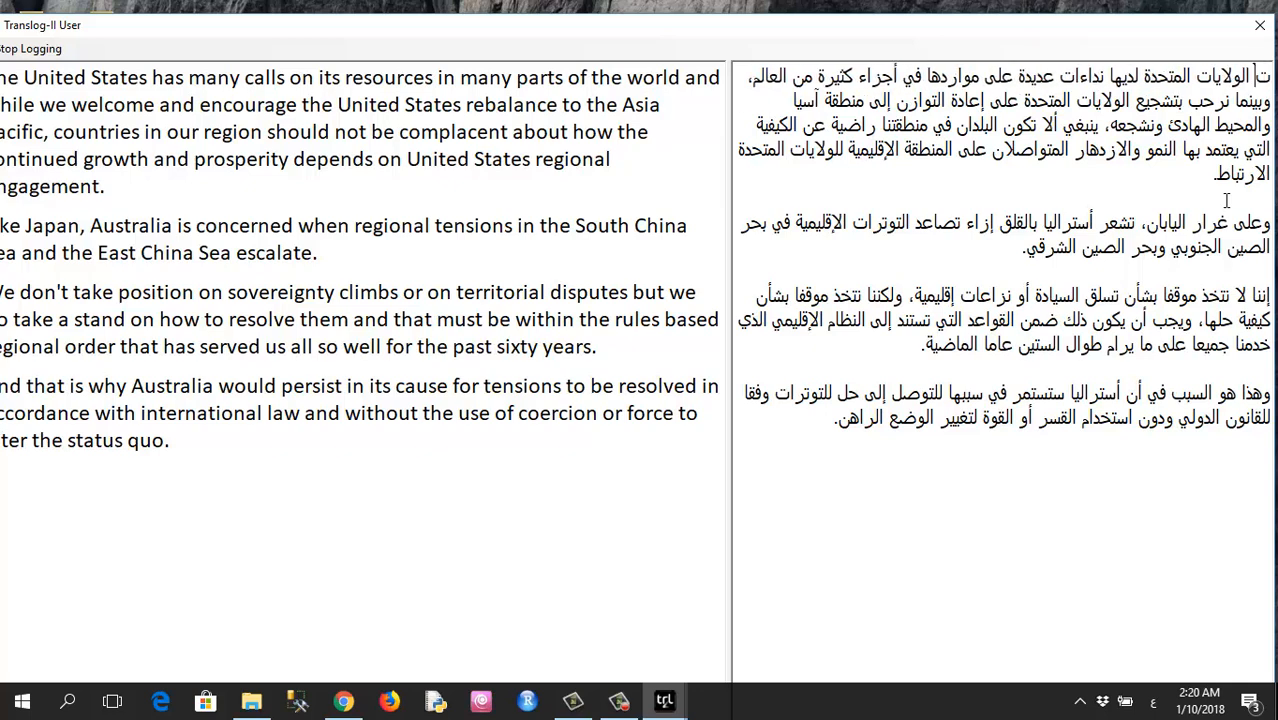
text(س)
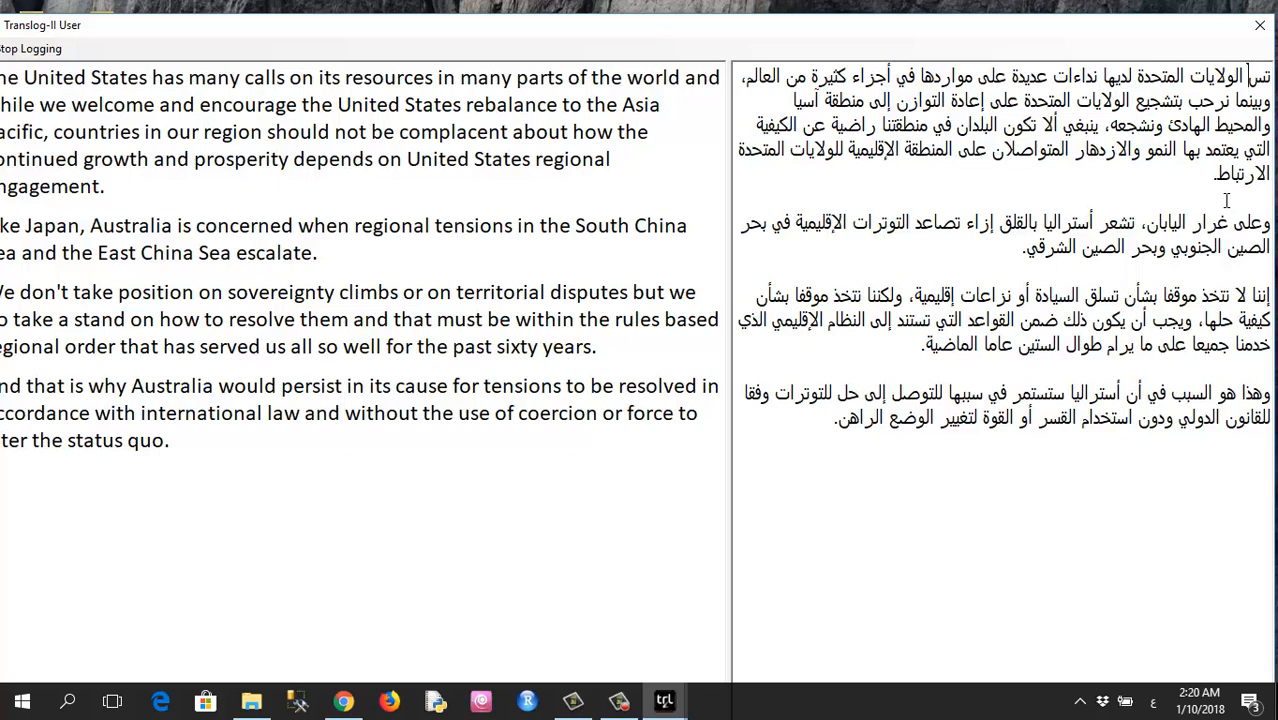
text(تغل)
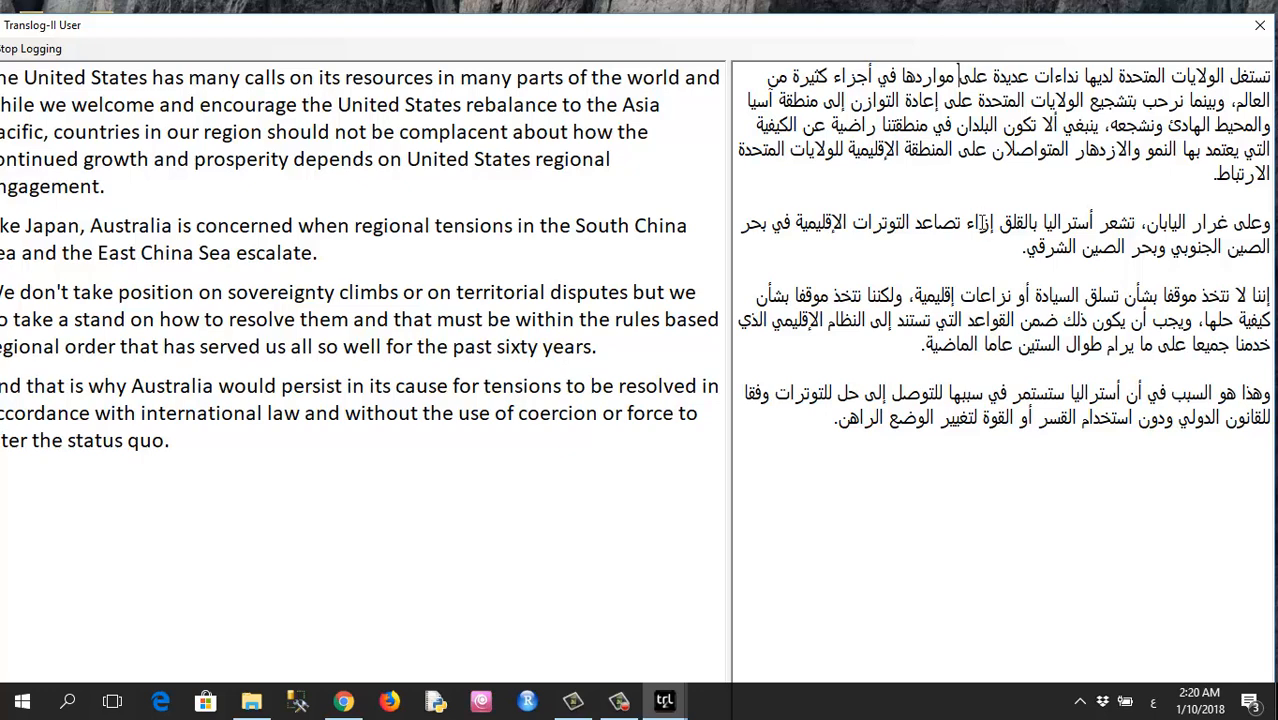
Delete "لديها نداءات عديدة على" before "مواردها" in the first Arabic sentence
key(BackSpace)
key(BackSpace)
key(BackSpace)
key(BackSpace)
key(BackSpace)
key(BackSpace)
key(BackSpace)
key(BackSpace)
key(BackSpace)
key(BackSpace)
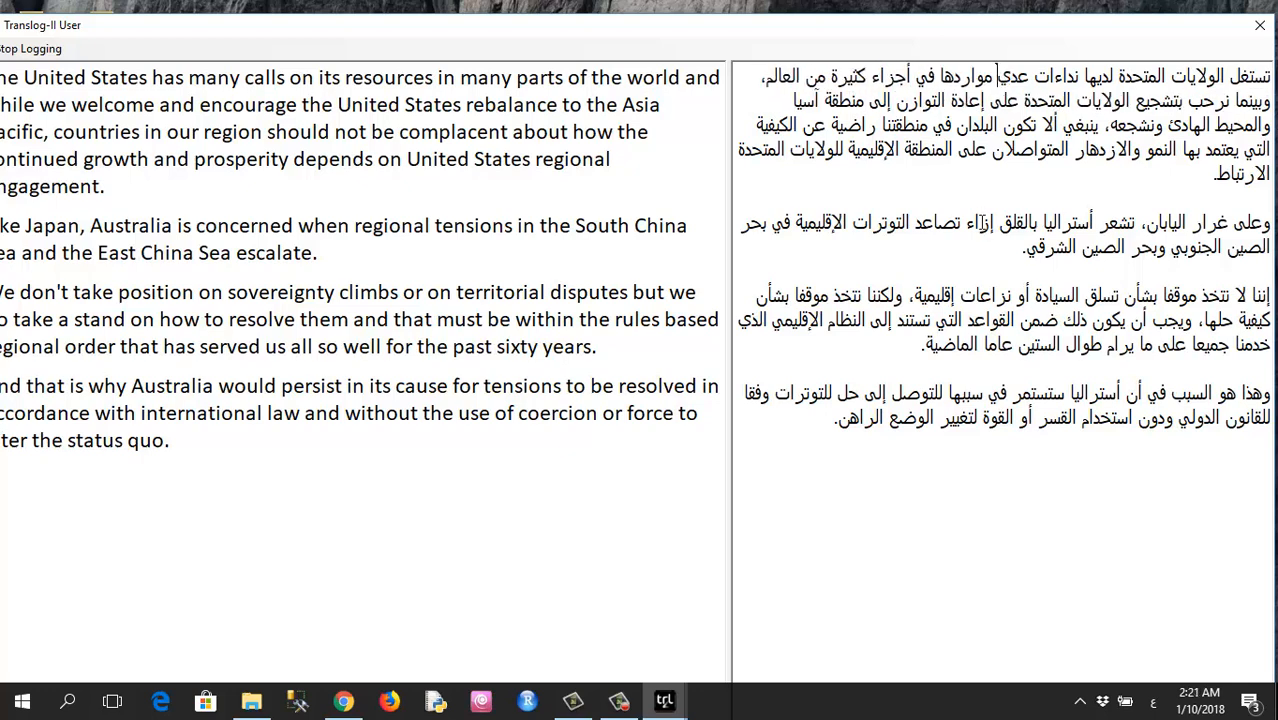
key(BackSpace)
key(BackSpace)
key(BackSpace)
key(BackSpace)
key(BackSpace)
key(BackSpace)
key(BackSpace)
key(BackSpace)
key(BackSpace)
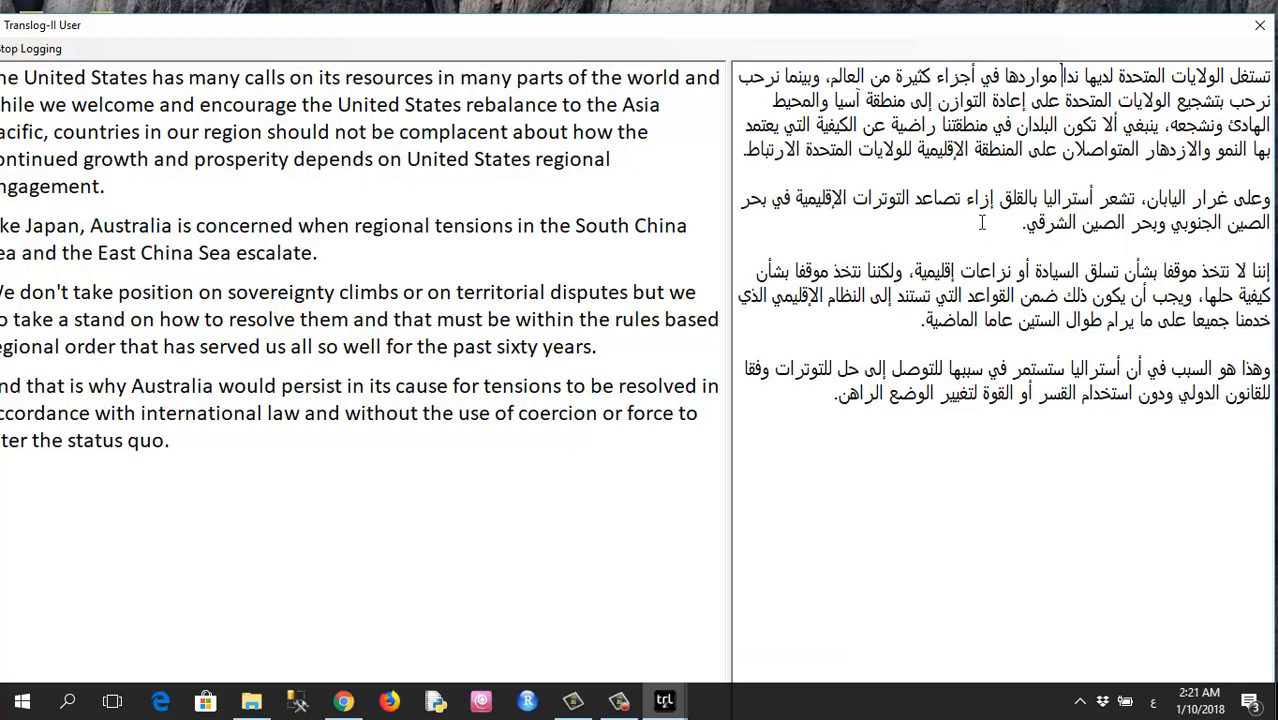
key(BackSpace)
key(BackSpace)
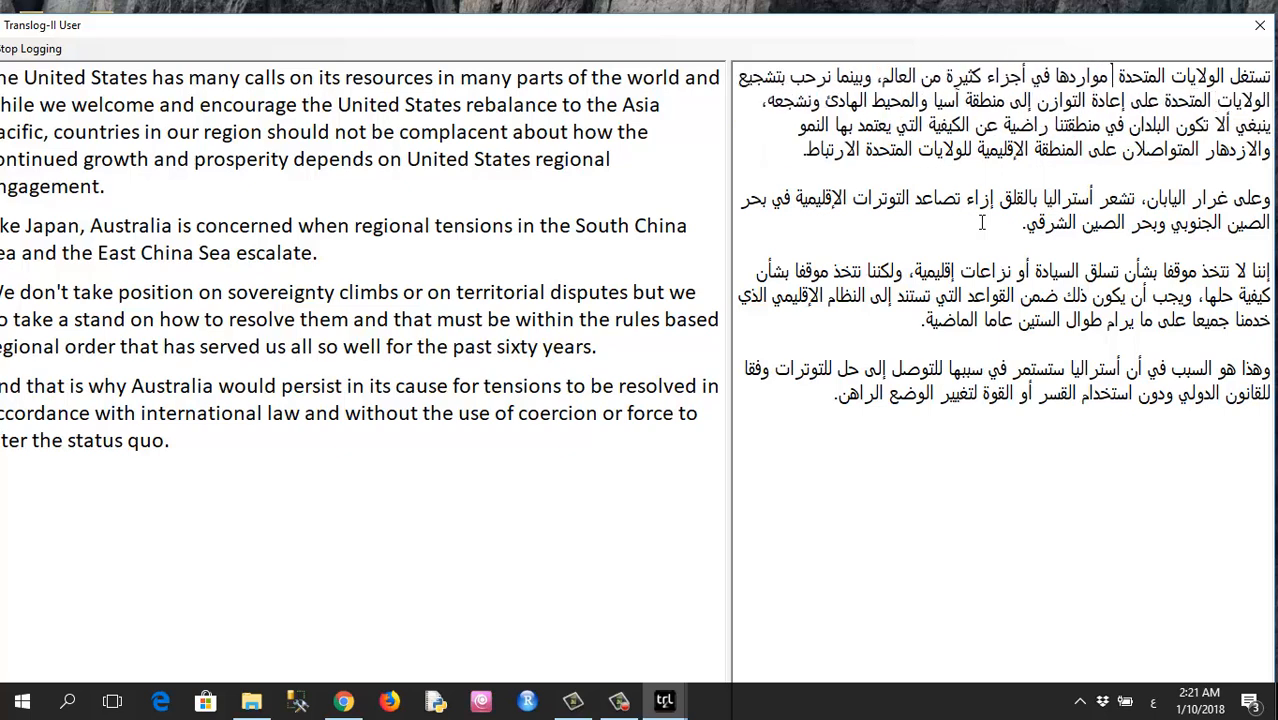
key(BackSpace)
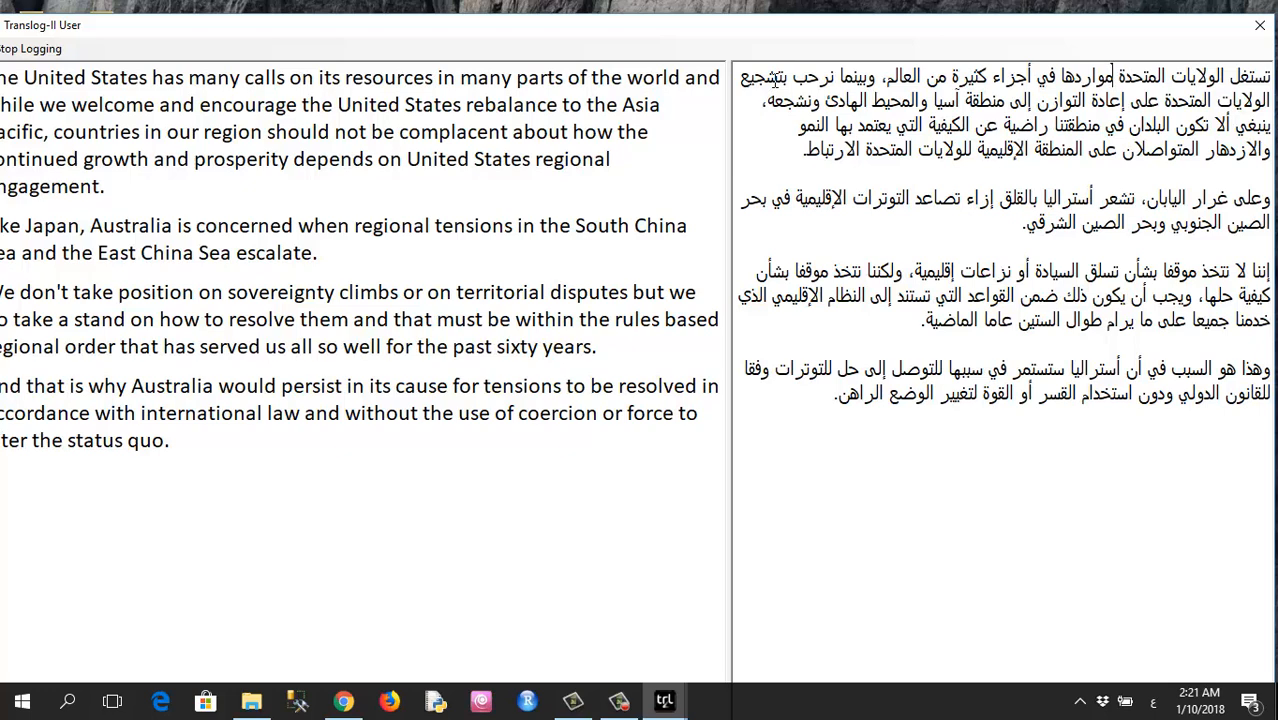
Replace "بتشجيع" with "ونشجع" after "نرحب" in the first Arabic paragraph
double_click(776, 77)
click(776, 77)
click(737, 81)
key(BackSpace)
key(BackSpace)
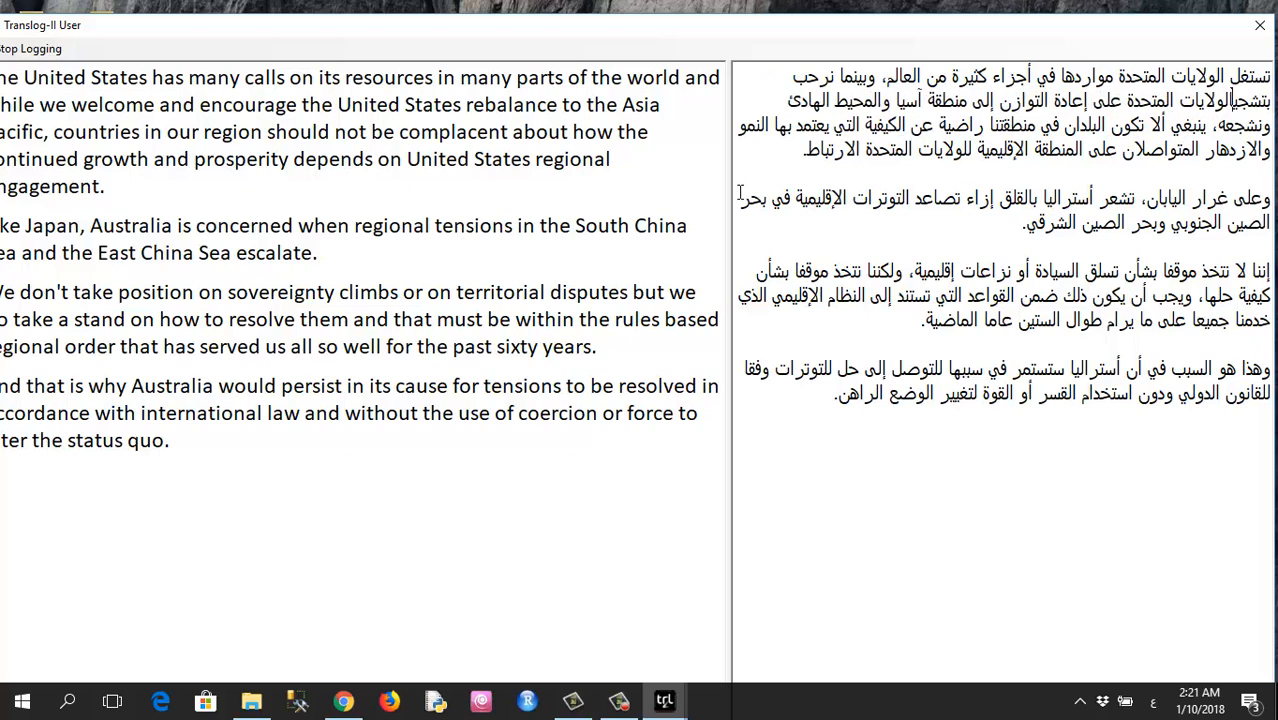
key(BackSpace)
key(BackSpace)
key(BackSpace)
key(BackSpace)
key(BackSpace)
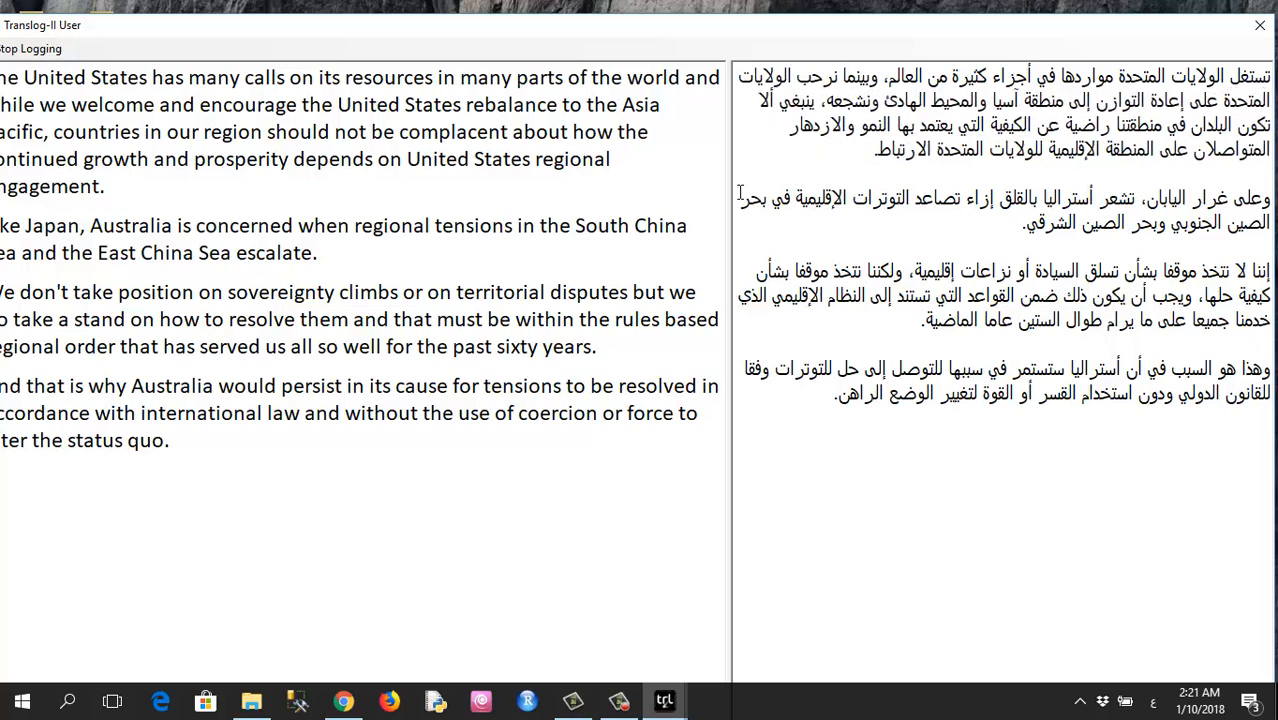
text(ونش)
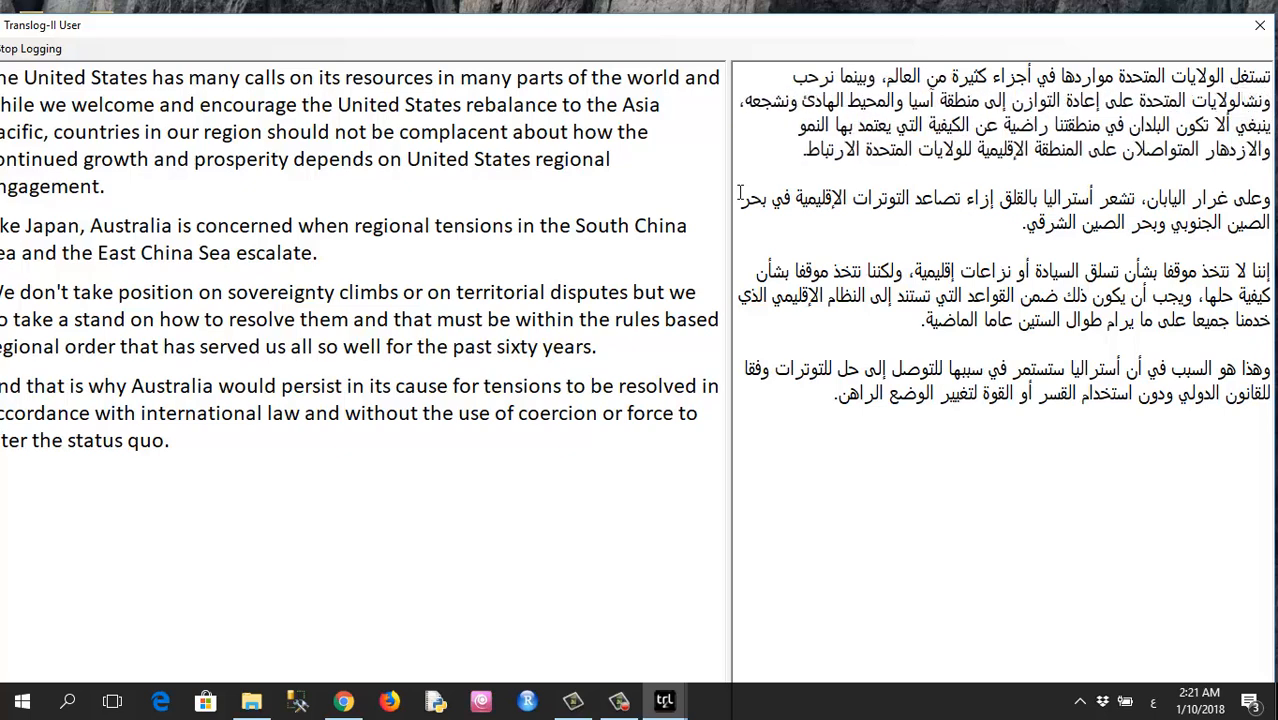
text(جع)
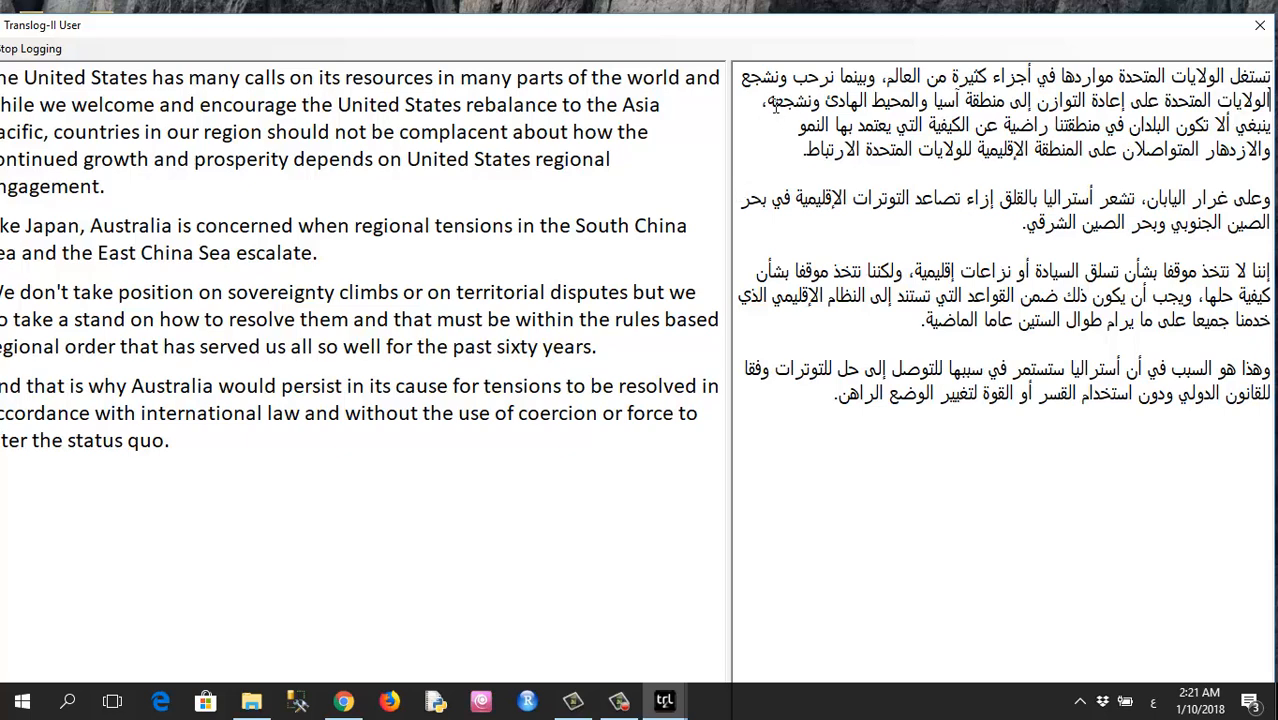
Delete "ونشجعه" after "والمحيط الهادئ" in the first Arabic paragraph, keeping the comma
click(771, 101)
key(BackSpace)
key(BackSpace)
key(BackSpace)
key(BackSpace)
key(BackSpace)
text(،)
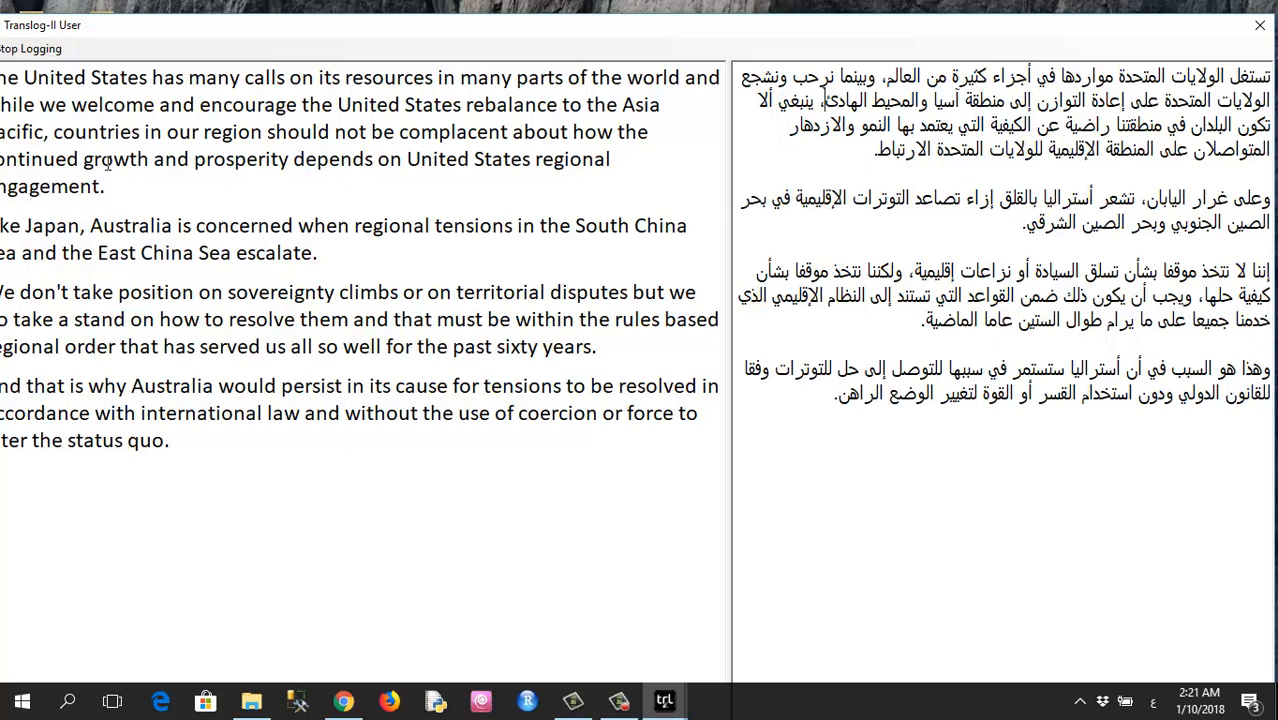
Compare with the English source and replace "تكون البلدان في" with "ترضى بلدان" before "منطقتنا" in the first Arabic paragraph
drag(259, 38, 279, 33)
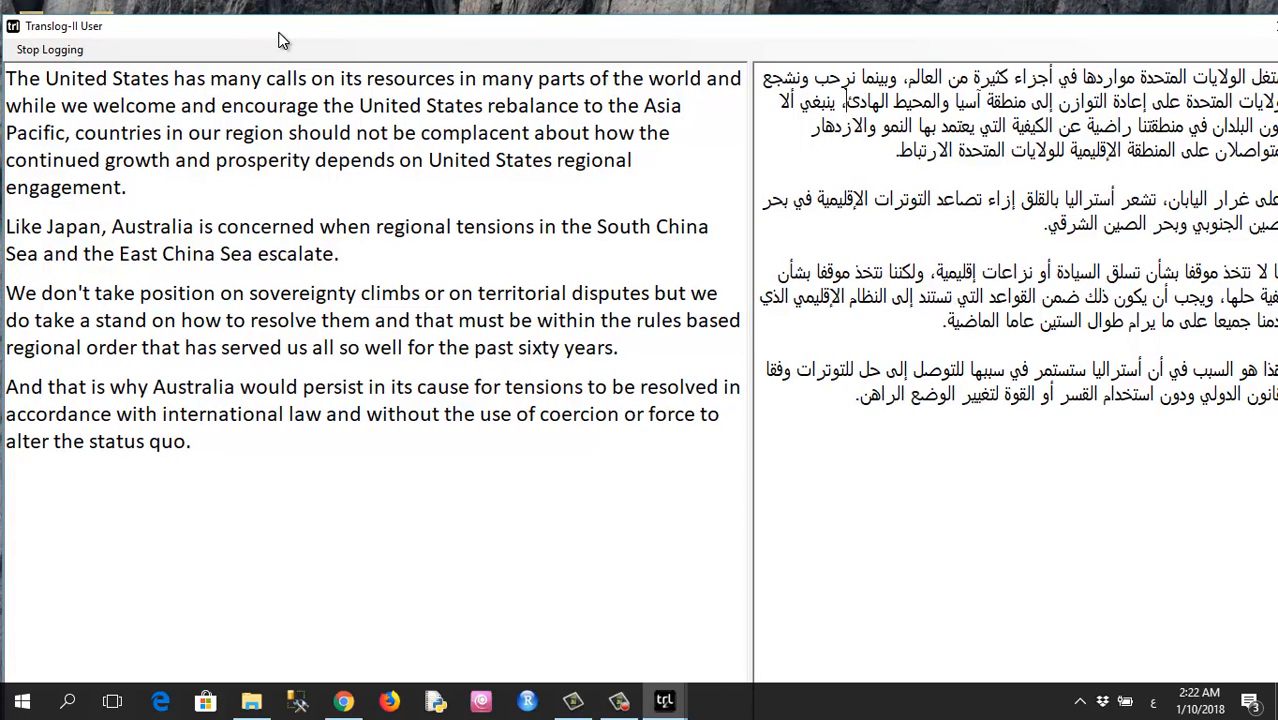
drag(279, 33, 278, 33)
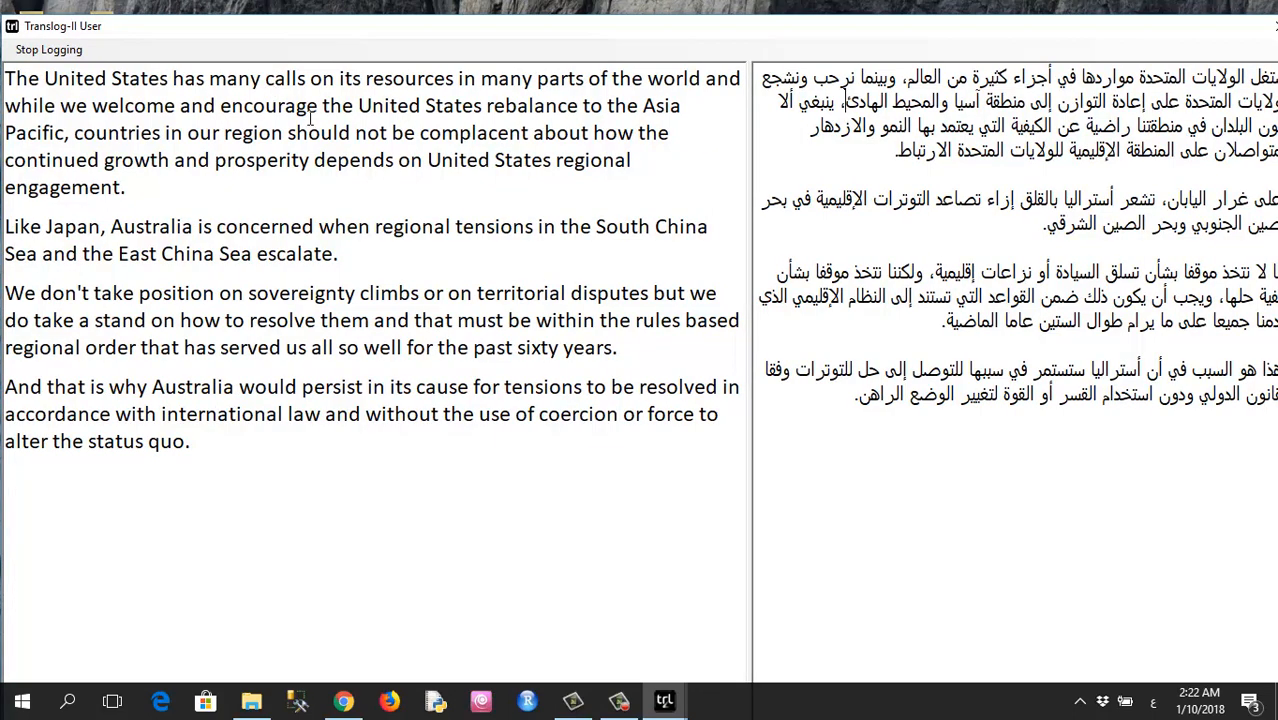
drag(701, 38, 563, 34)
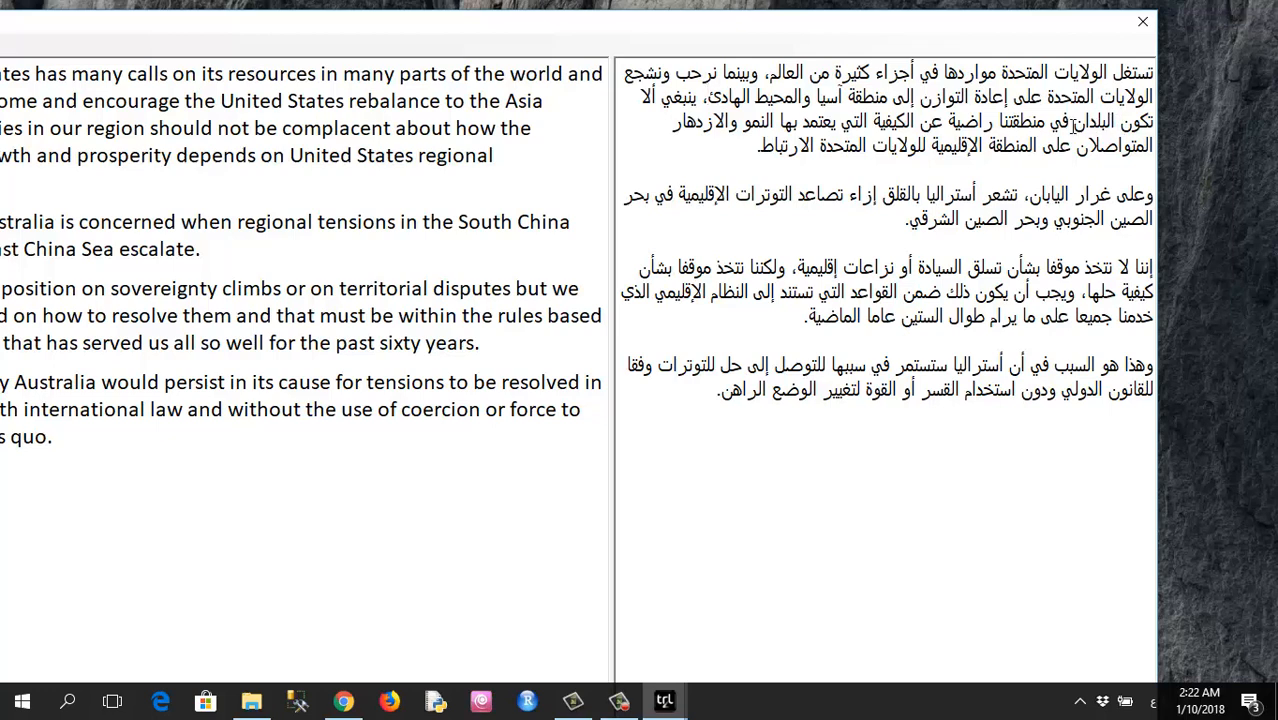
drag(1050, 121, 1127, 128)
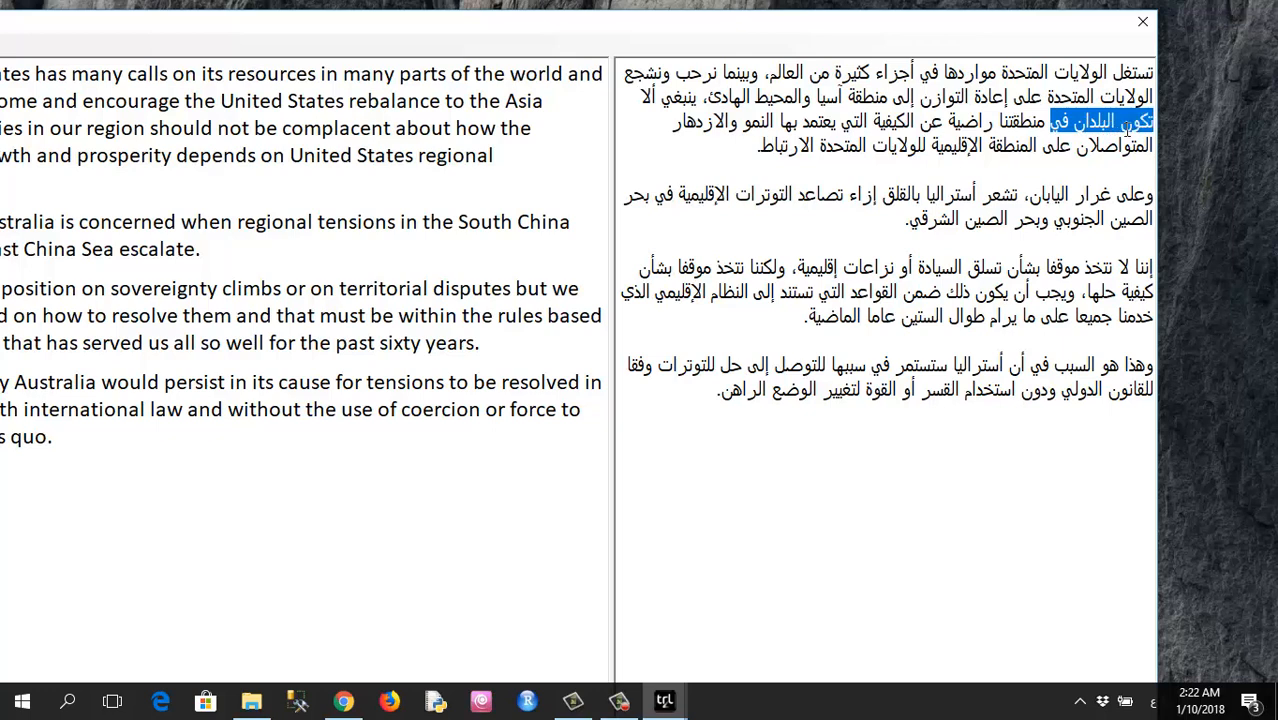
click(1045, 121)
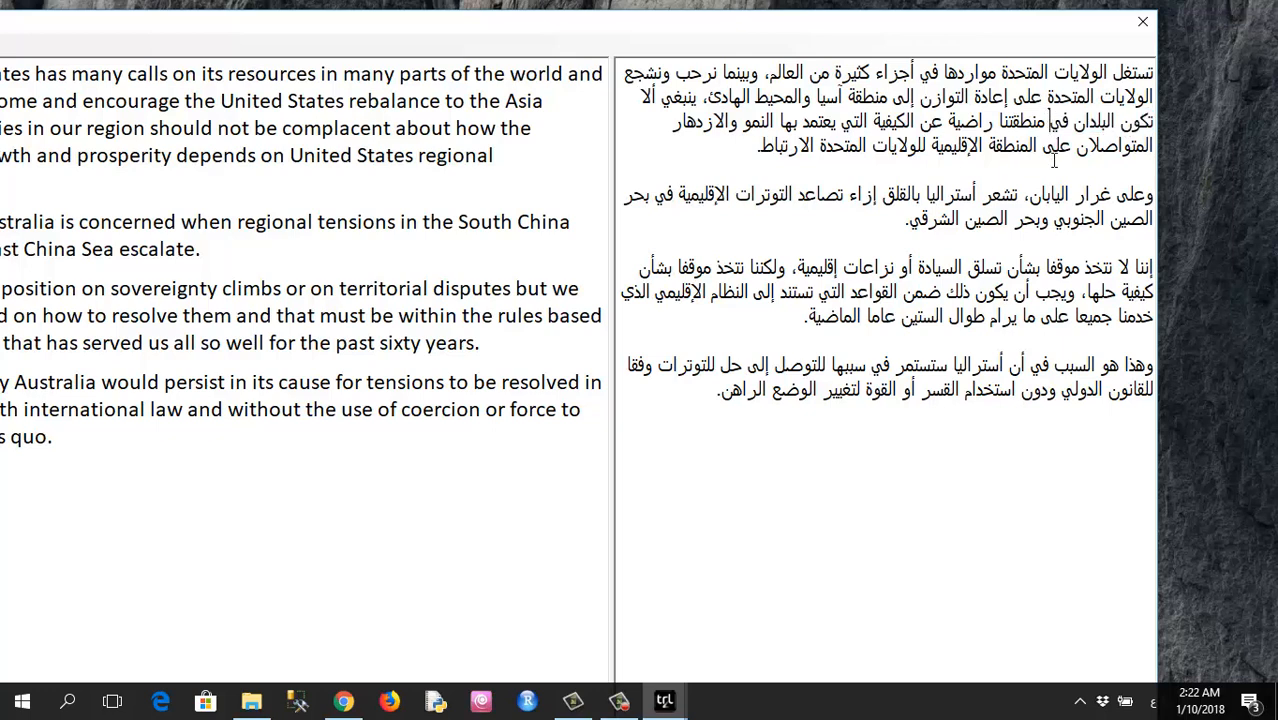
key(BackSpace)
key(BackSpace)
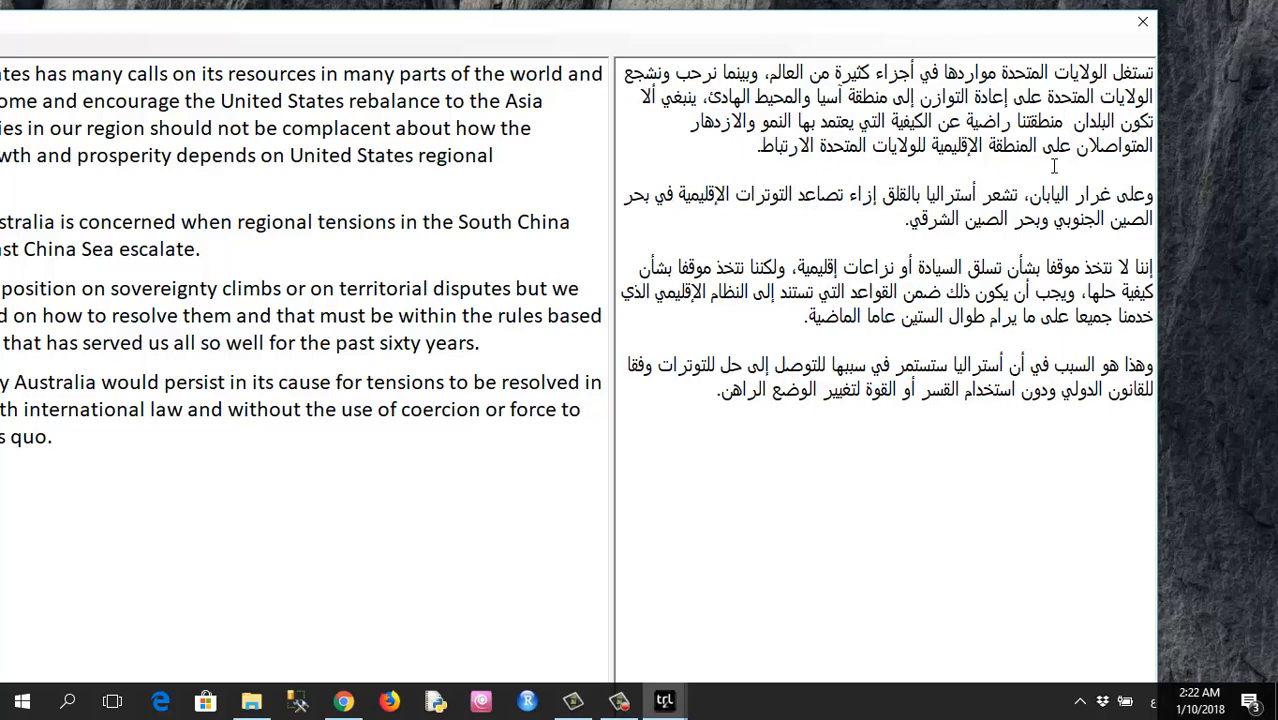
key(BackSpace)
key(BackSpace)
key(BackSpace)
key(BackSpace)
key(BackSpace)
key(BackSpace)
key(BackSpace)
key(BackSpace)
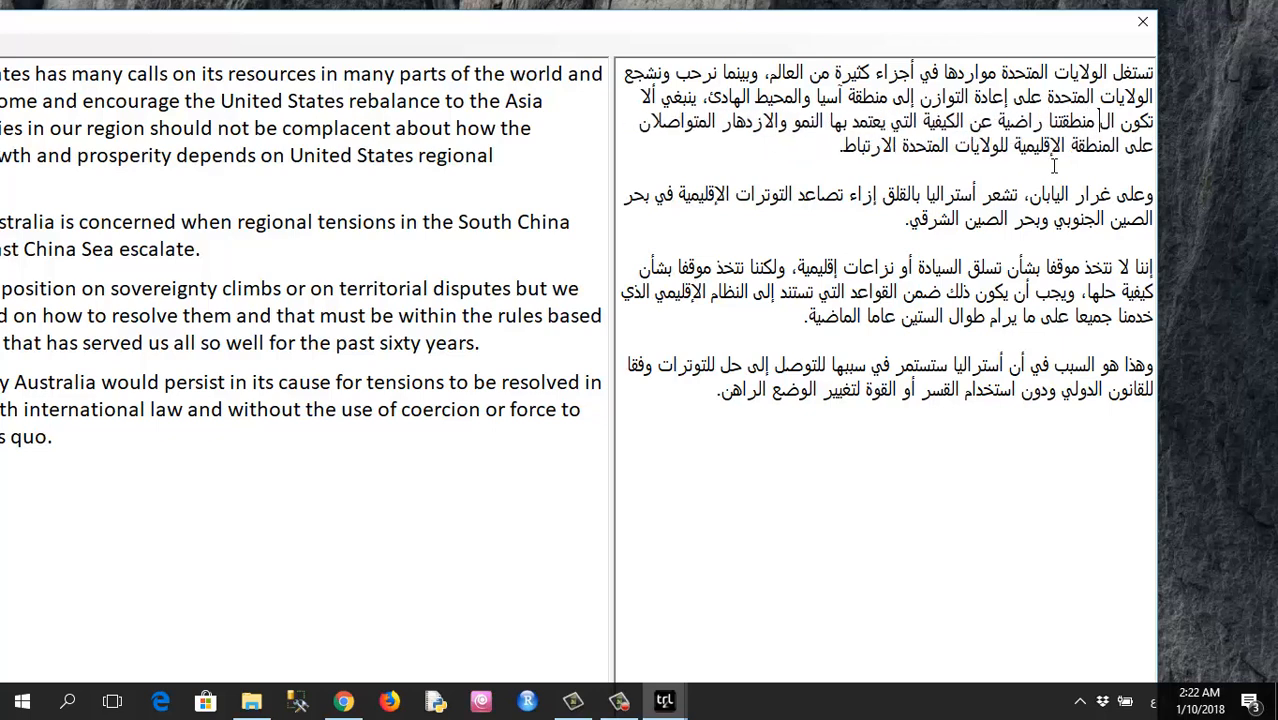
key(BackSpace)
key(BackSpace)
key(BackSpace)
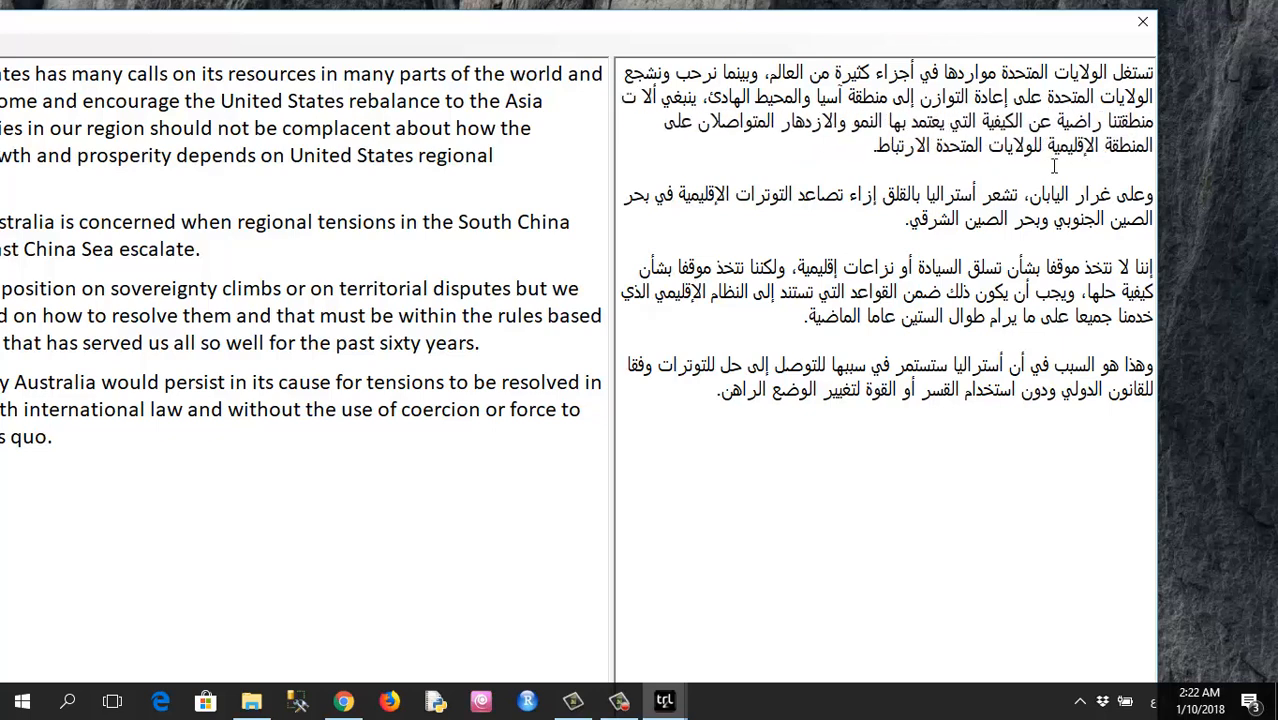
key(BackSpace)
text(ترضى)
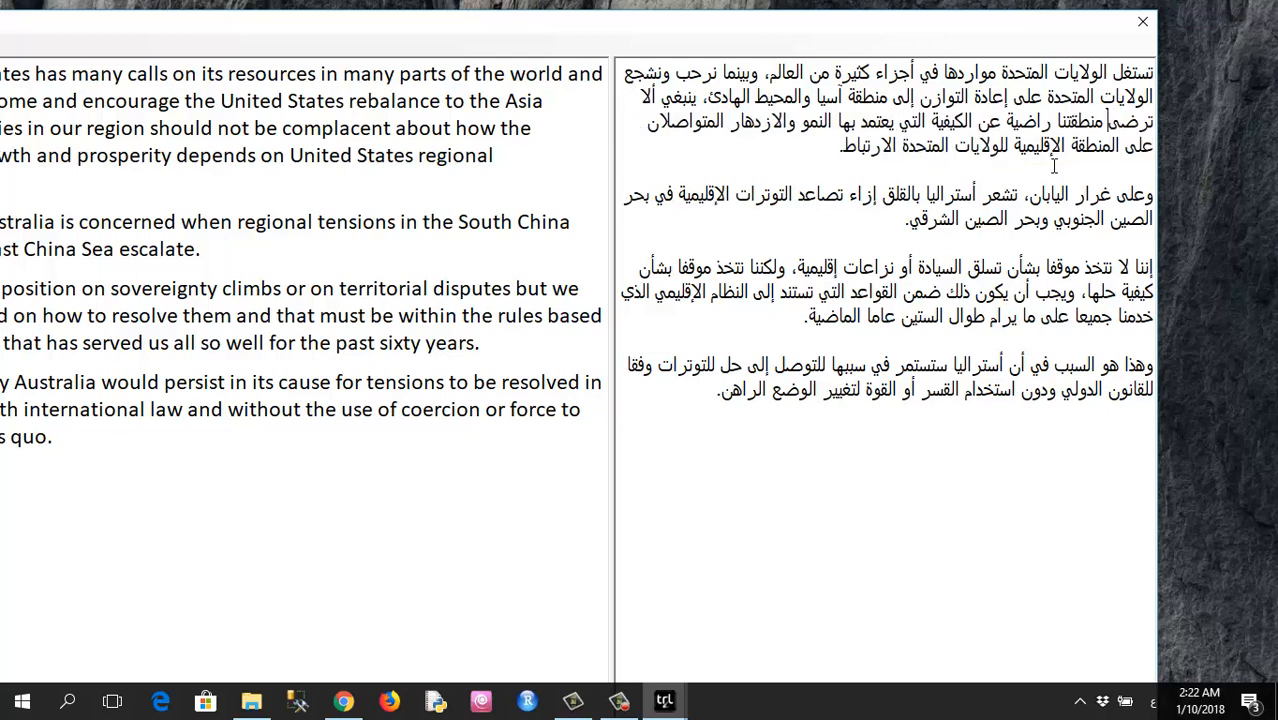
text( بلدا)
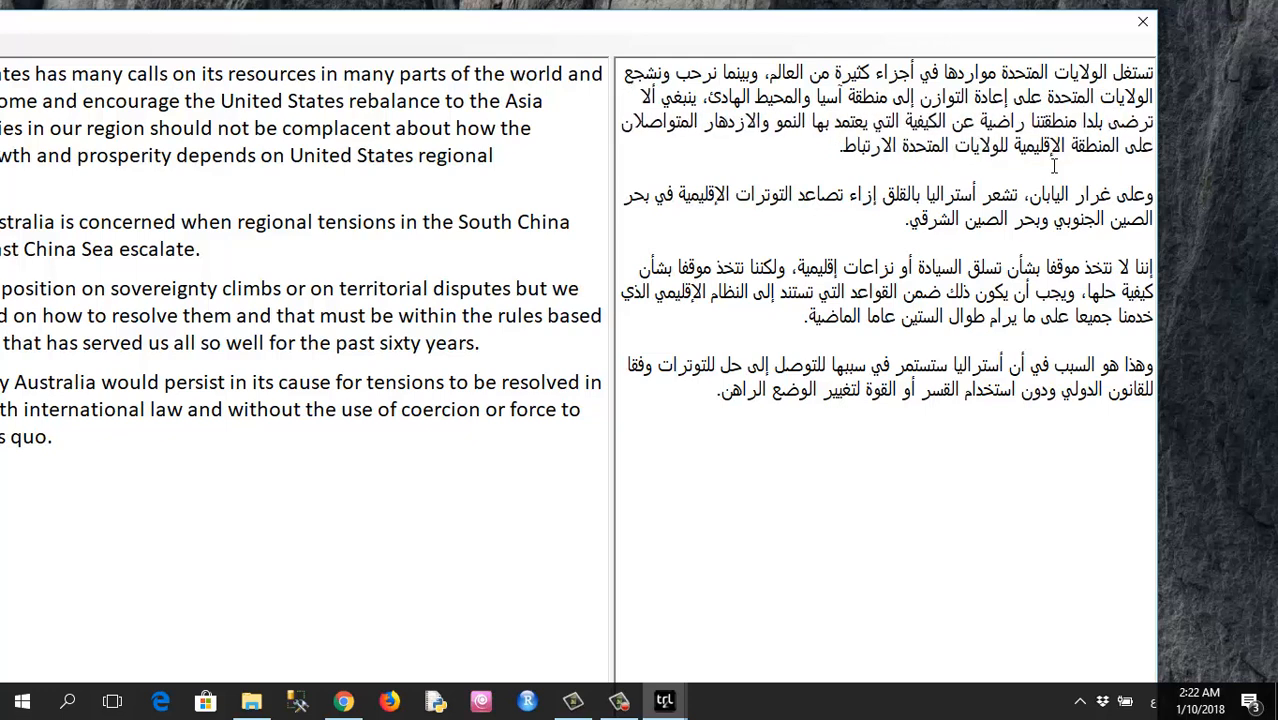
text(ن)
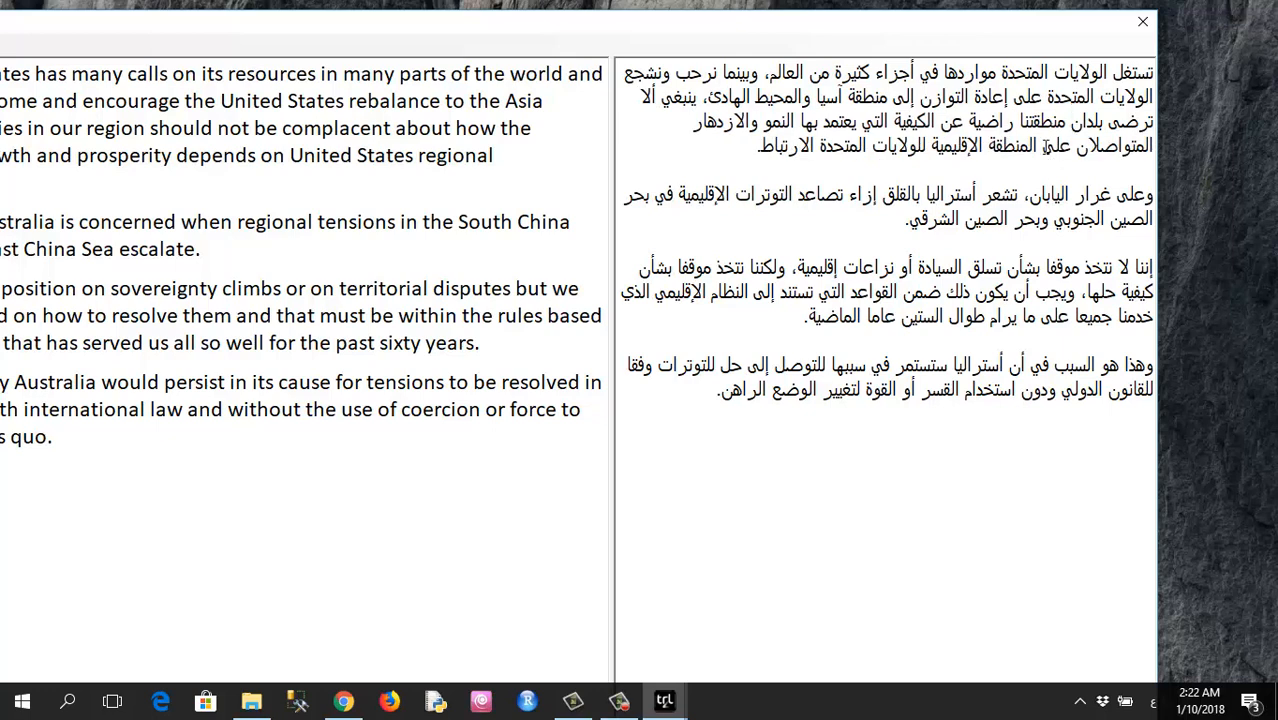
Delete "راضية" after "منطقتنا" in the first Arabic paragraph
click(967, 121)
key(BackSpace)
key(BackSpace)
key(BackSpace)
key(BackSpace)
key(BackSpace)
key(BackSpace)
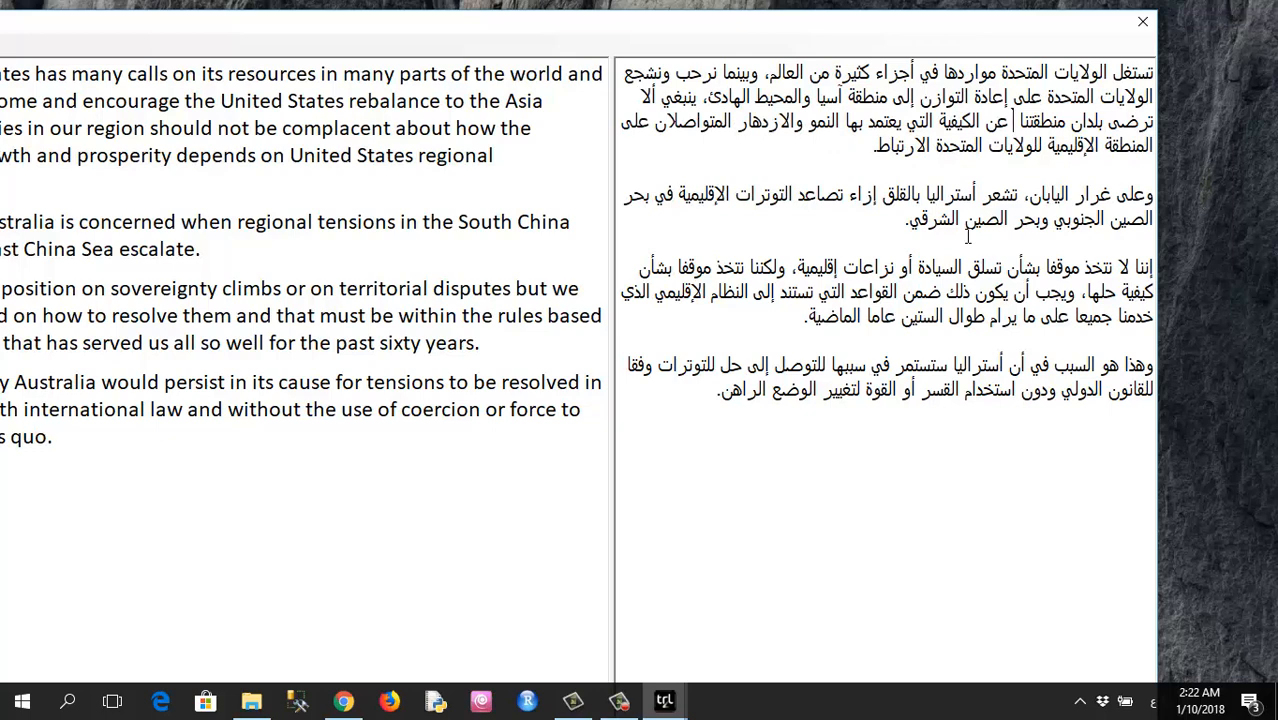
Try "على" in place of "عن" before "الكيفية", and restore "عن"
key(Delete)
key(Delete)
key(Delete)
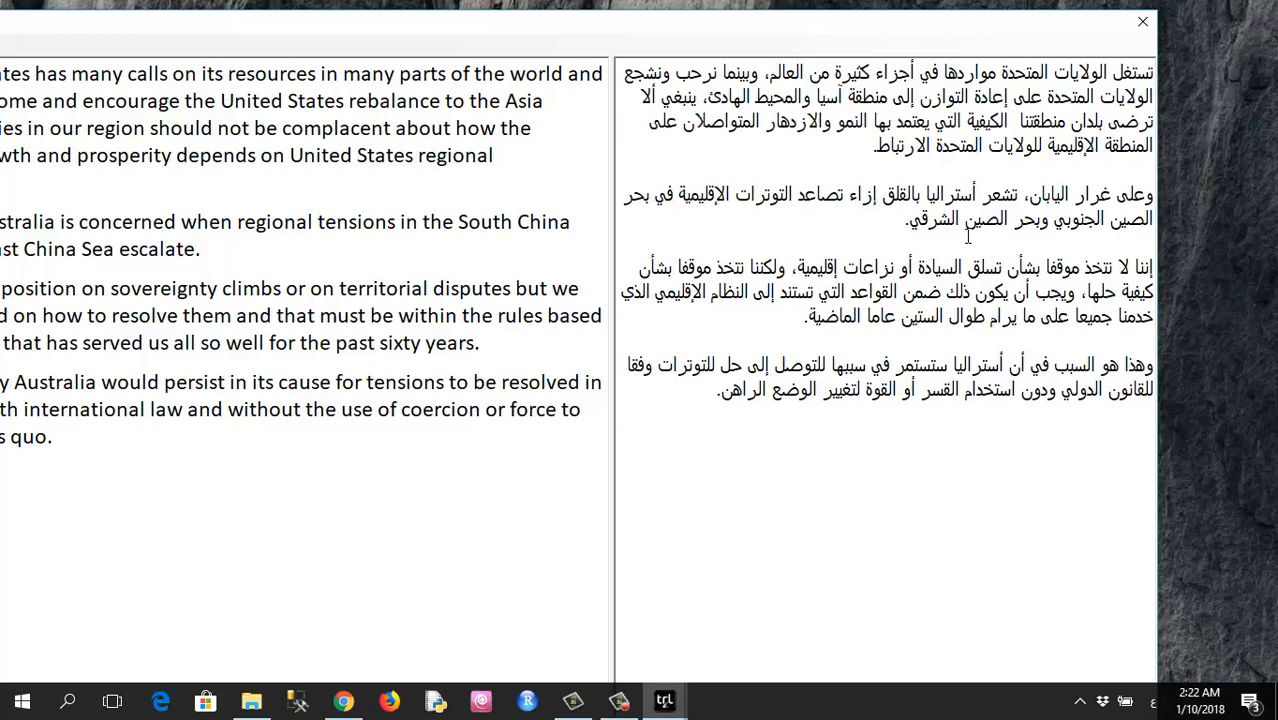
text(على)
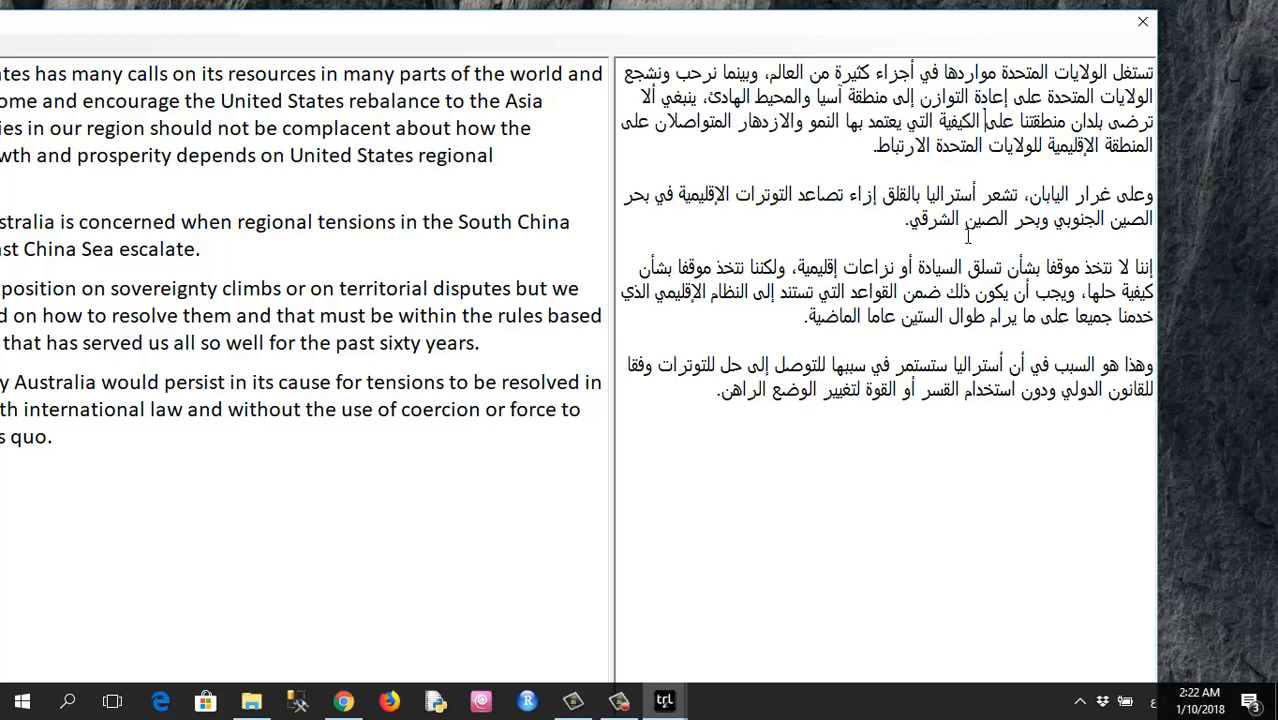
key(BackSpace)
key(BackSpace)
text(ن)
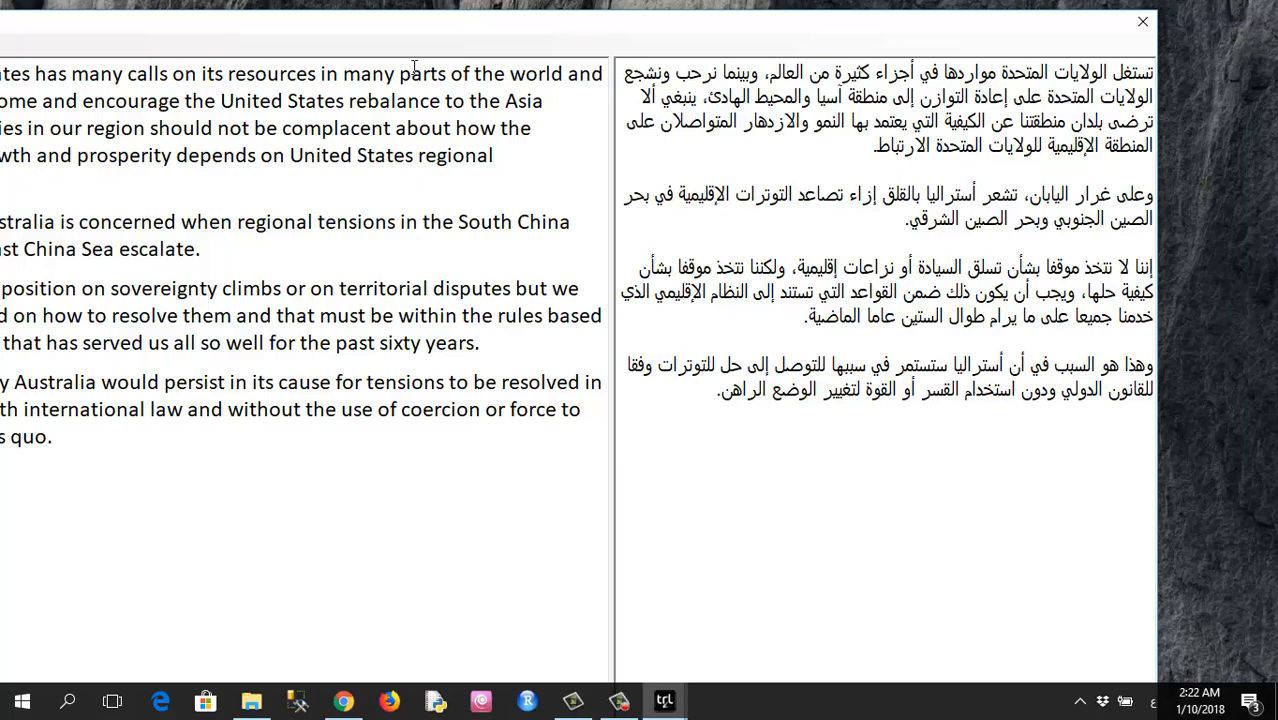
Replace the first Arabic paragraph's ending "المنطقة الإقليمية للولايات المتحدة الارتباط" with "ارتباطات الولايات المتحدة الإقليمية", checking it against the English source
drag(419, 37, 546, 30)
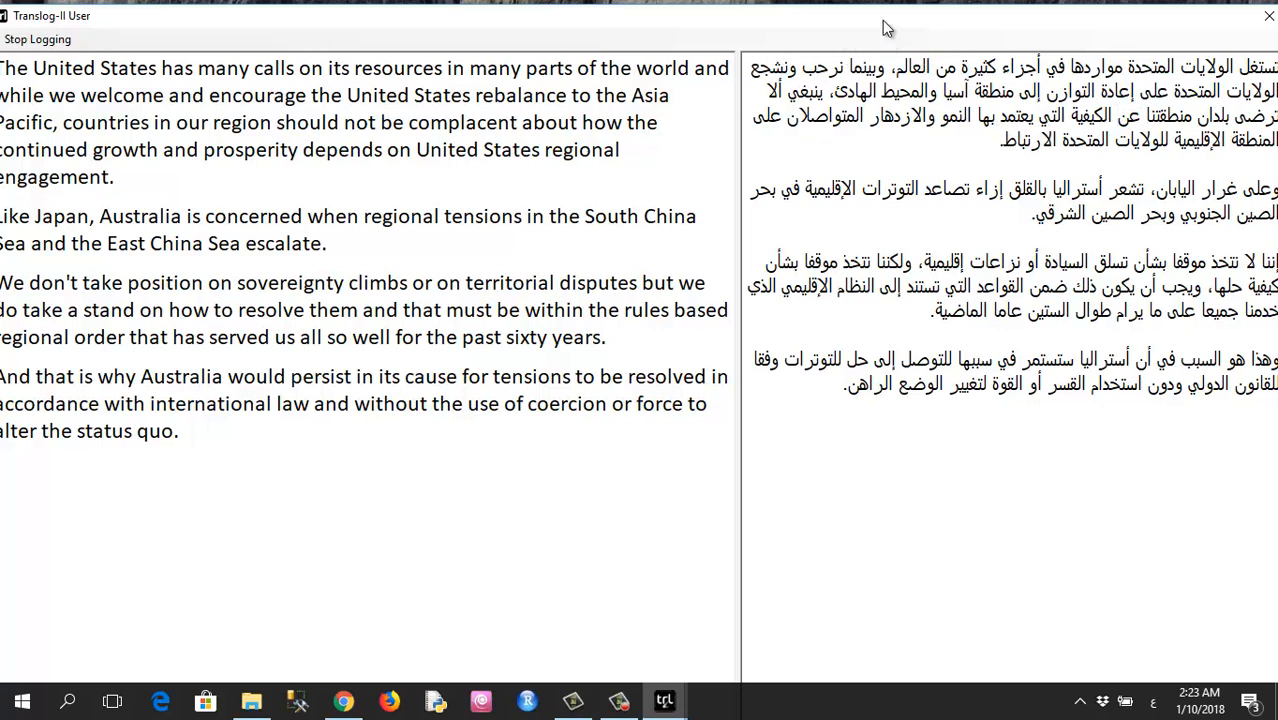
drag(882, 20, 828, 19)
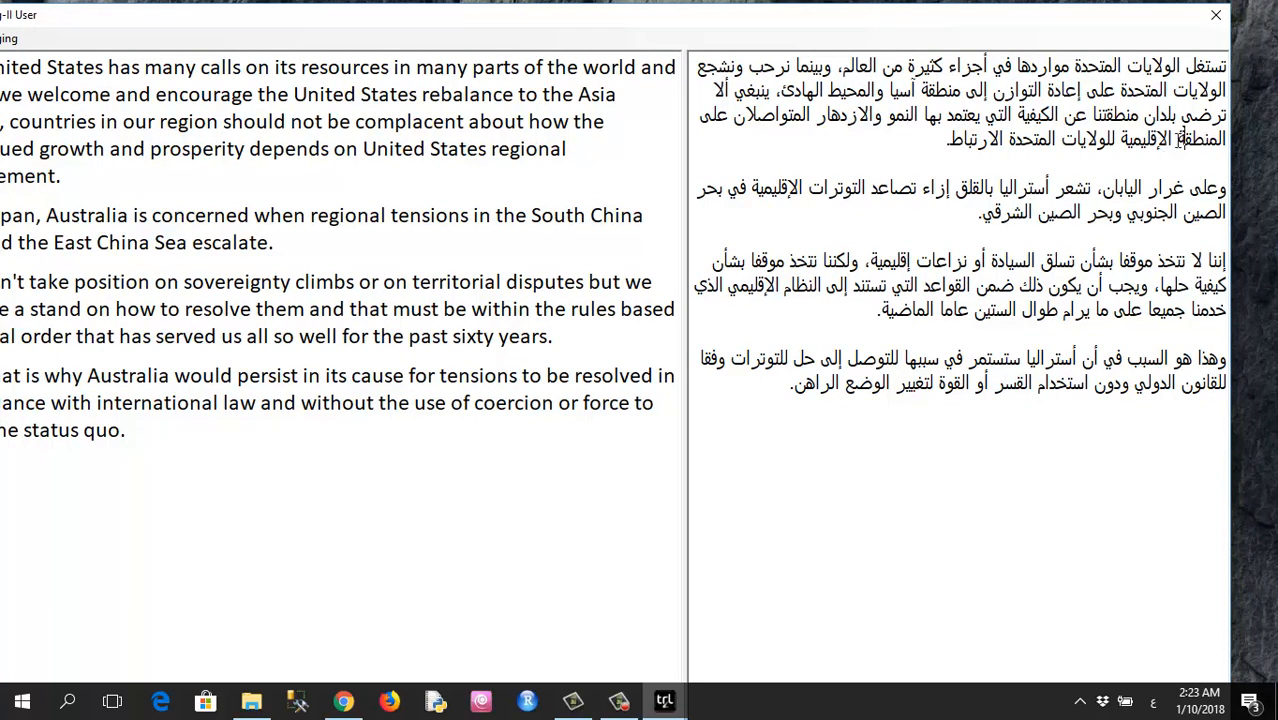
text(ّ)
key(BackSpace)
key(BackSpace)
key(BackSpace)
key(BackSpace)
key(BackSpace)
key(BackSpace)
key(BackSpace)
key(BackSpace)
key(BackSpace)
key(BackSpace)
key(BackSpace)
key(BackSpace)
key(BackSpace)
key(BackSpace)
key(BackSpace)
key(BackSpace)
key(BackSpace)
key(BackSpace)
key(BackSpace)
key(BackSpace)
key(BackSpace)
key(BackSpace)
key(BackSpace)
key(BackSpace)
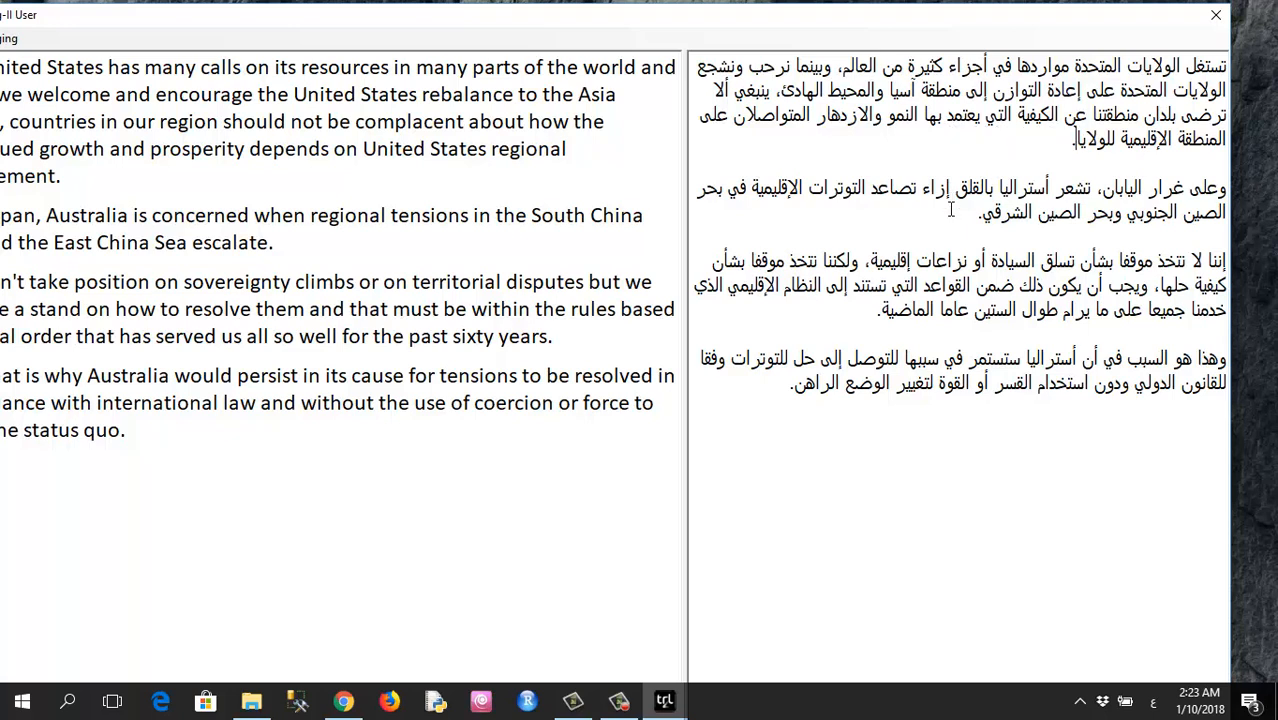
key(BackSpace)
key(BackSpace)
key(BackSpace)
key(BackSpace)
key(BackSpace)
key(BackSpace)
key(BackSpace)
key(BackSpace)
key(BackSpace)
key(BackSpace)
key(BackSpace)
key(BackSpace)
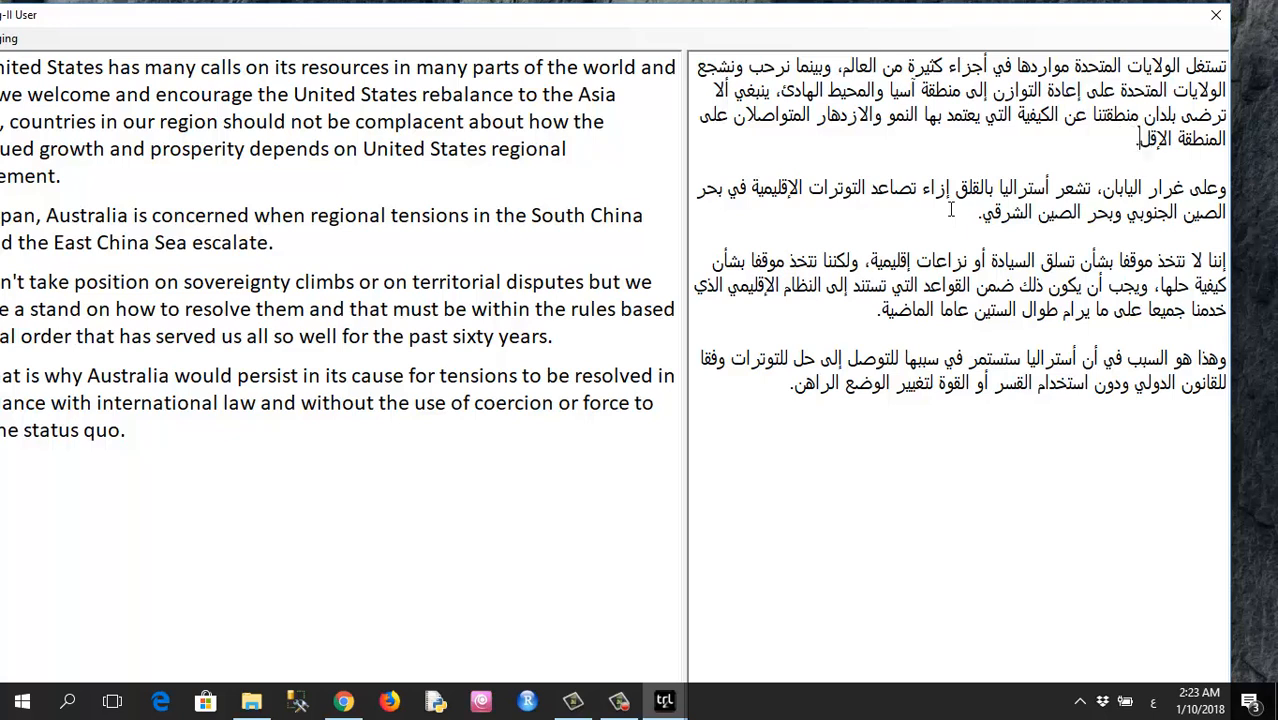
key(BackSpace)
key(BackSpace)
key(BackSpace)
key(BackSpace)
key(BackSpace)
key(BackSpace)
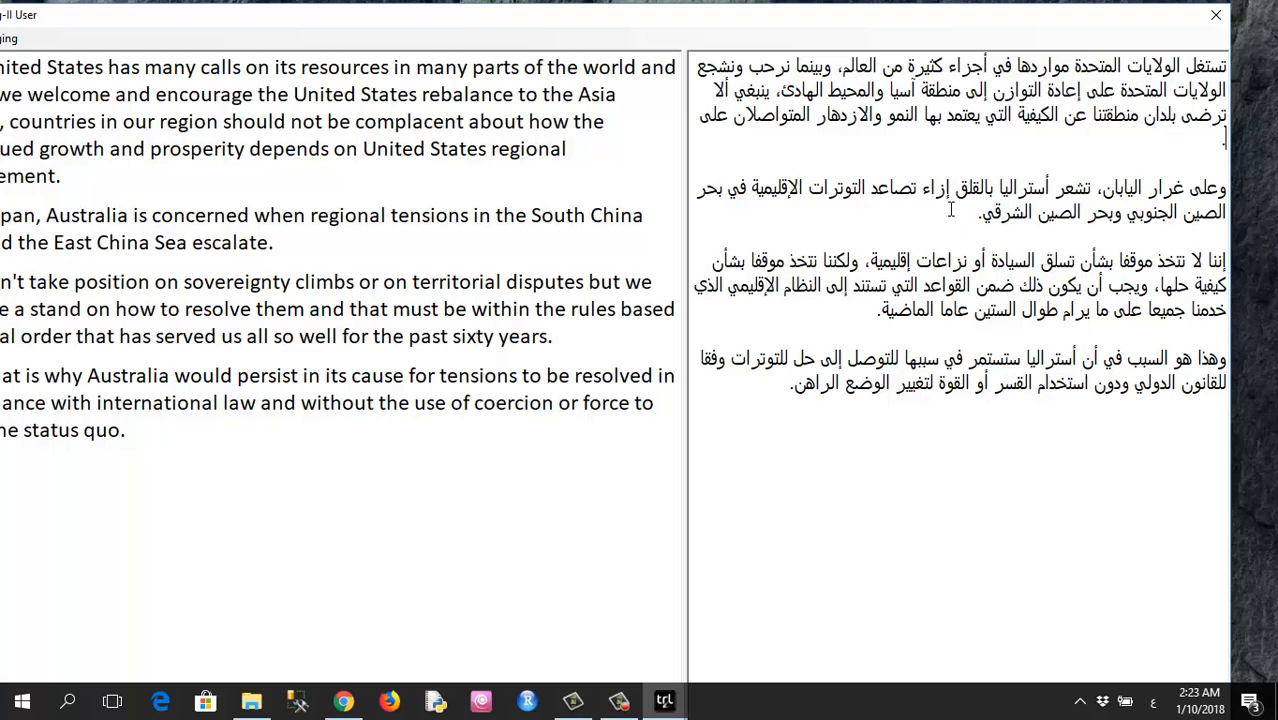
text(ار المتواصلان على تباطات)
text( الولايات ا)
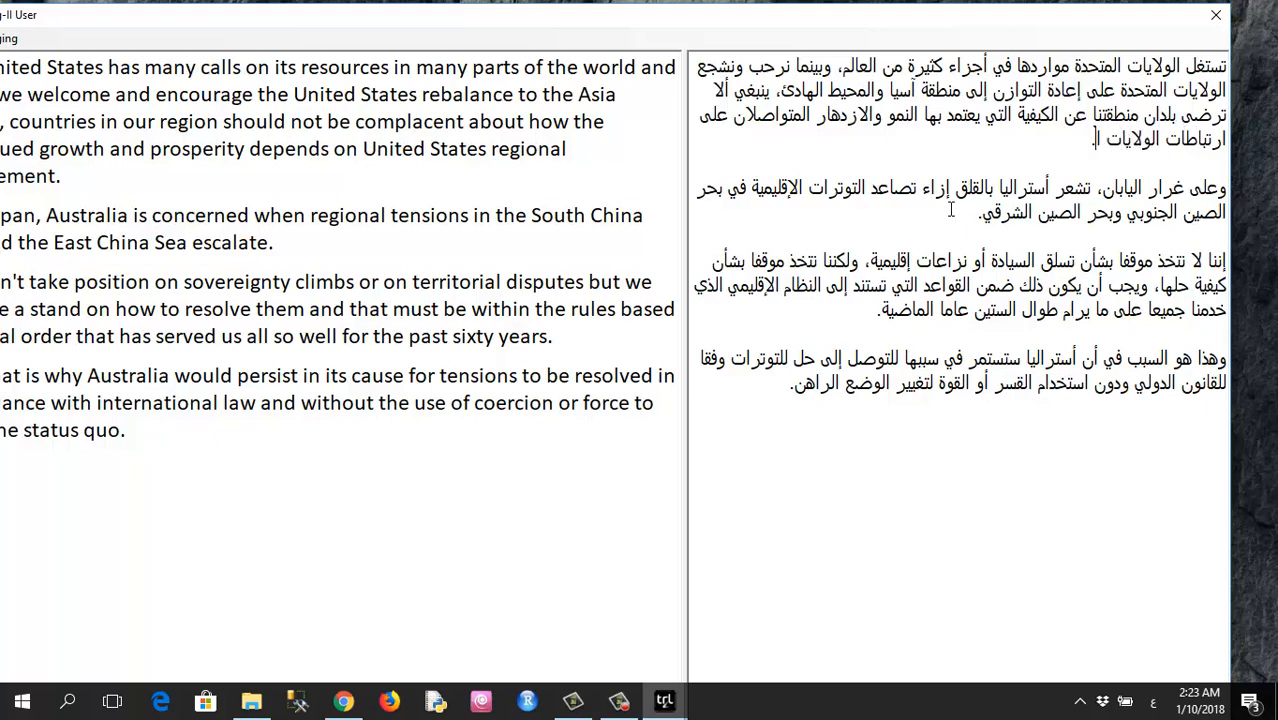
text(لمتحدة الإقليم)
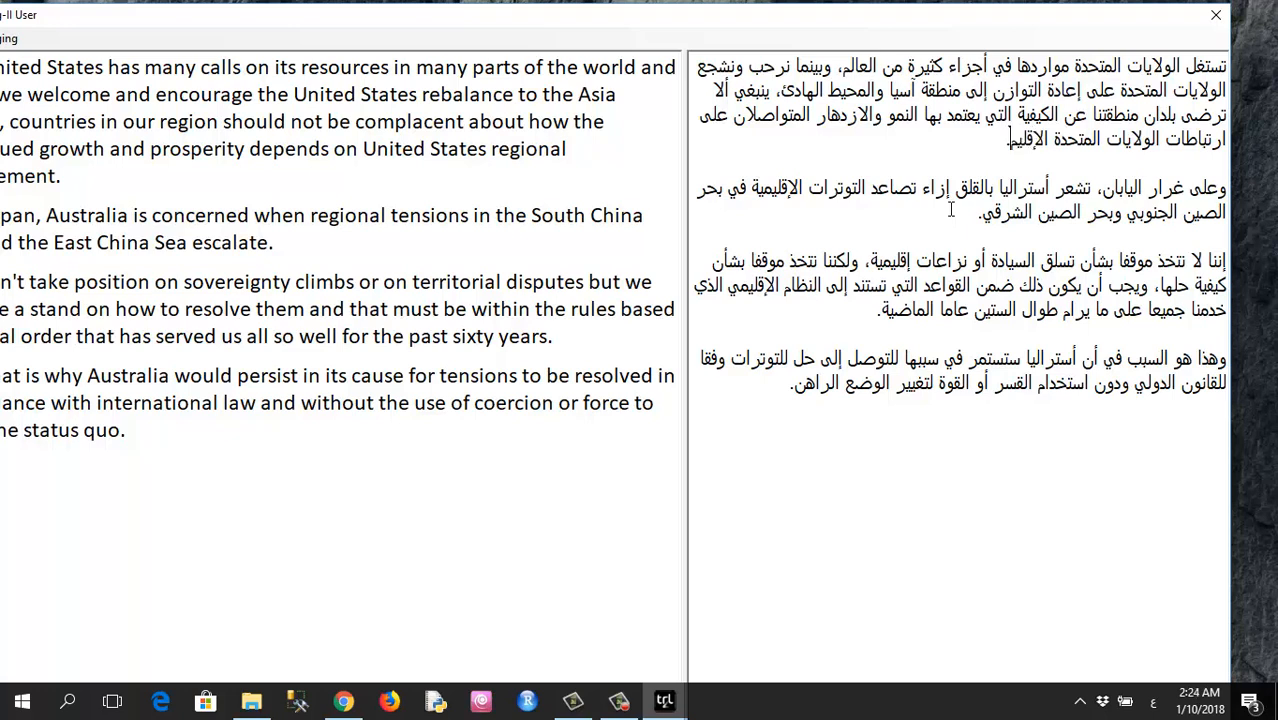
text(ية.)
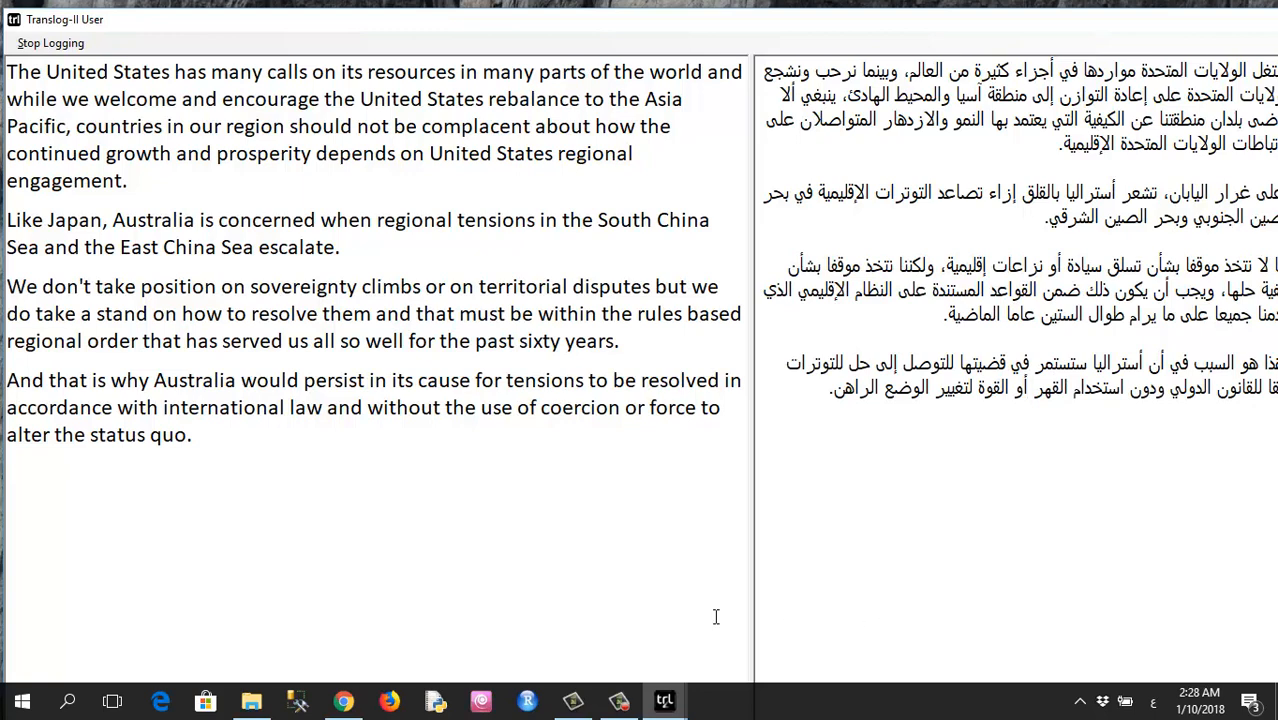
Stop logging and save the logfile to the Desktop as ArabicP16_P2R1, closing Translog-II User when done
click(52, 43)
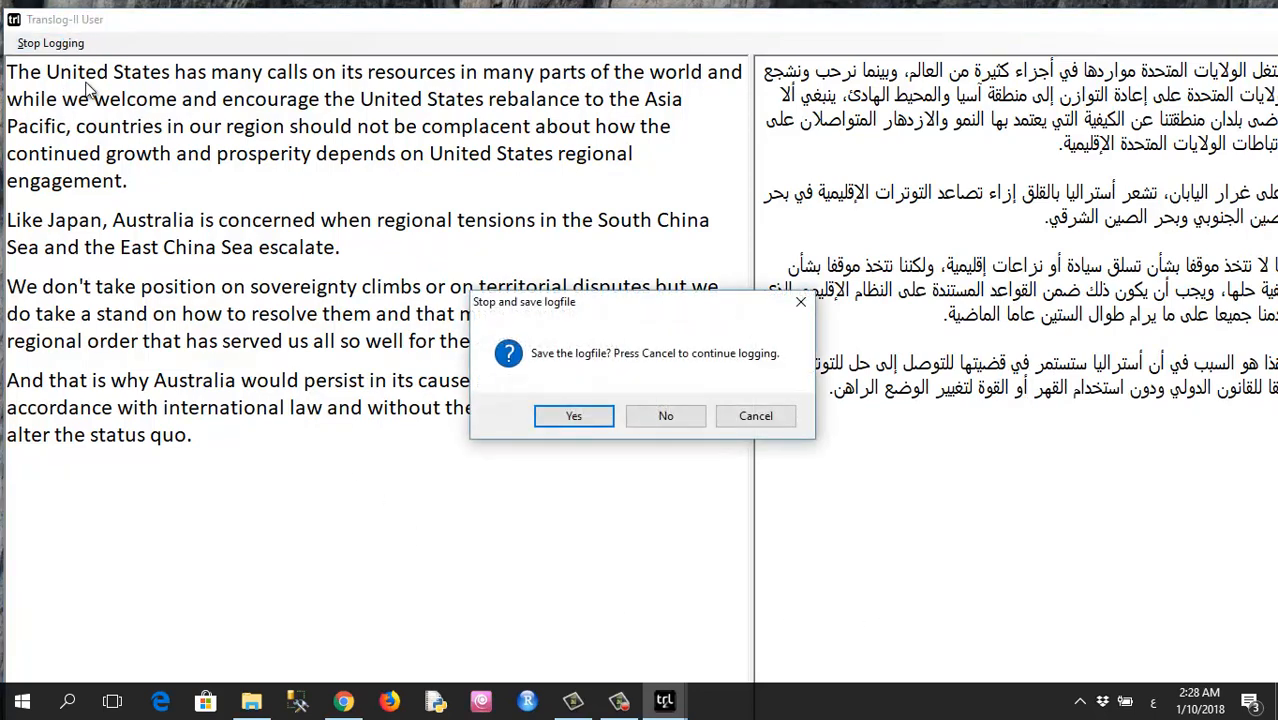
click(590, 424)
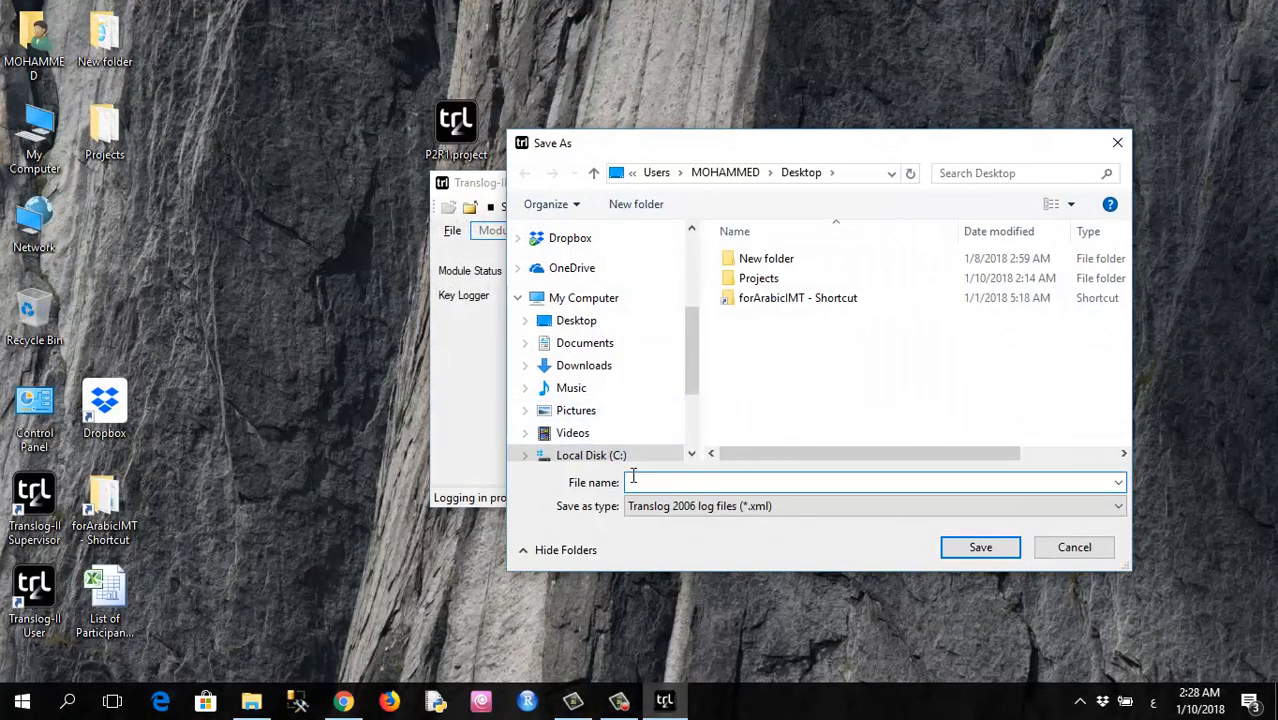
key(alt+shift)
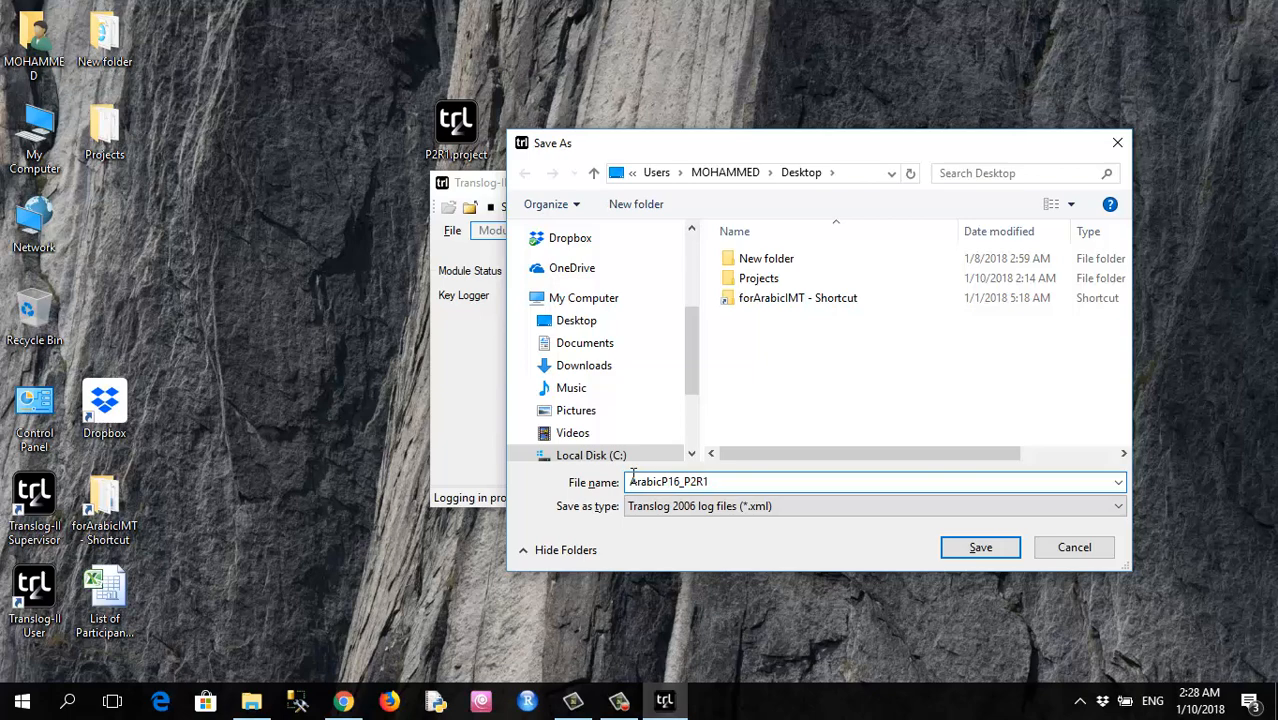
click(566, 322)
click(970, 548)
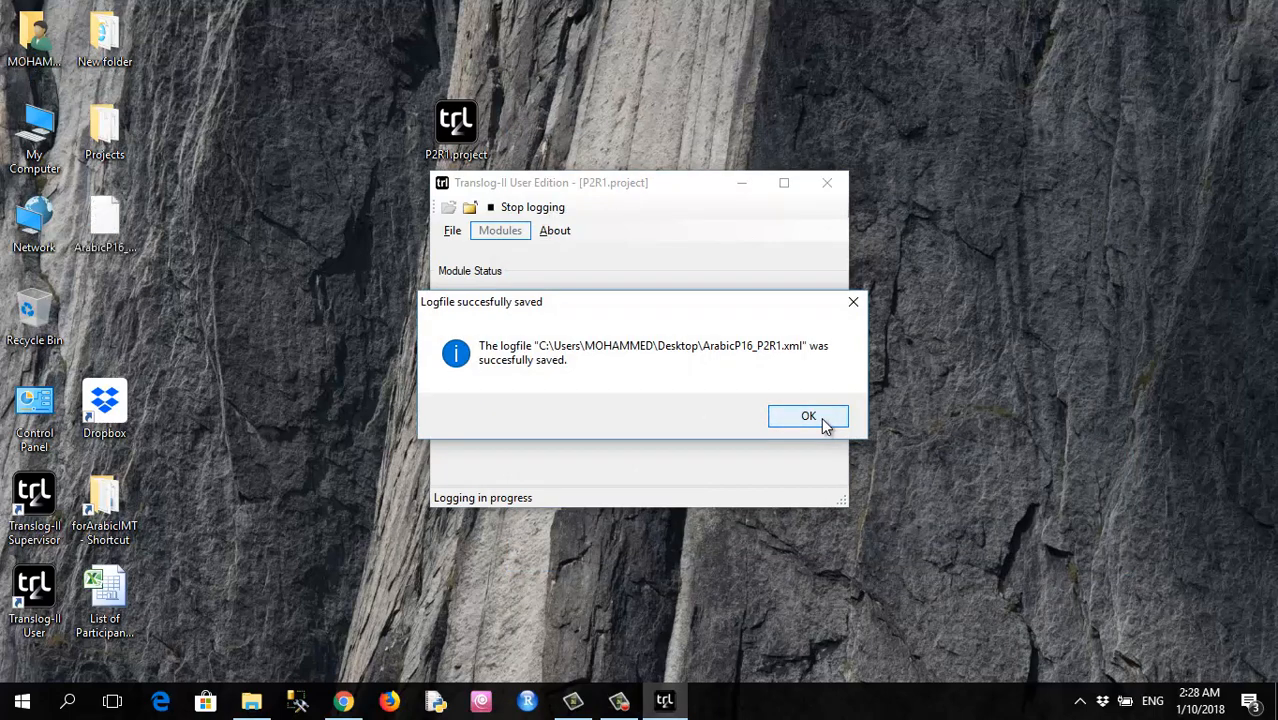
click(823, 422)
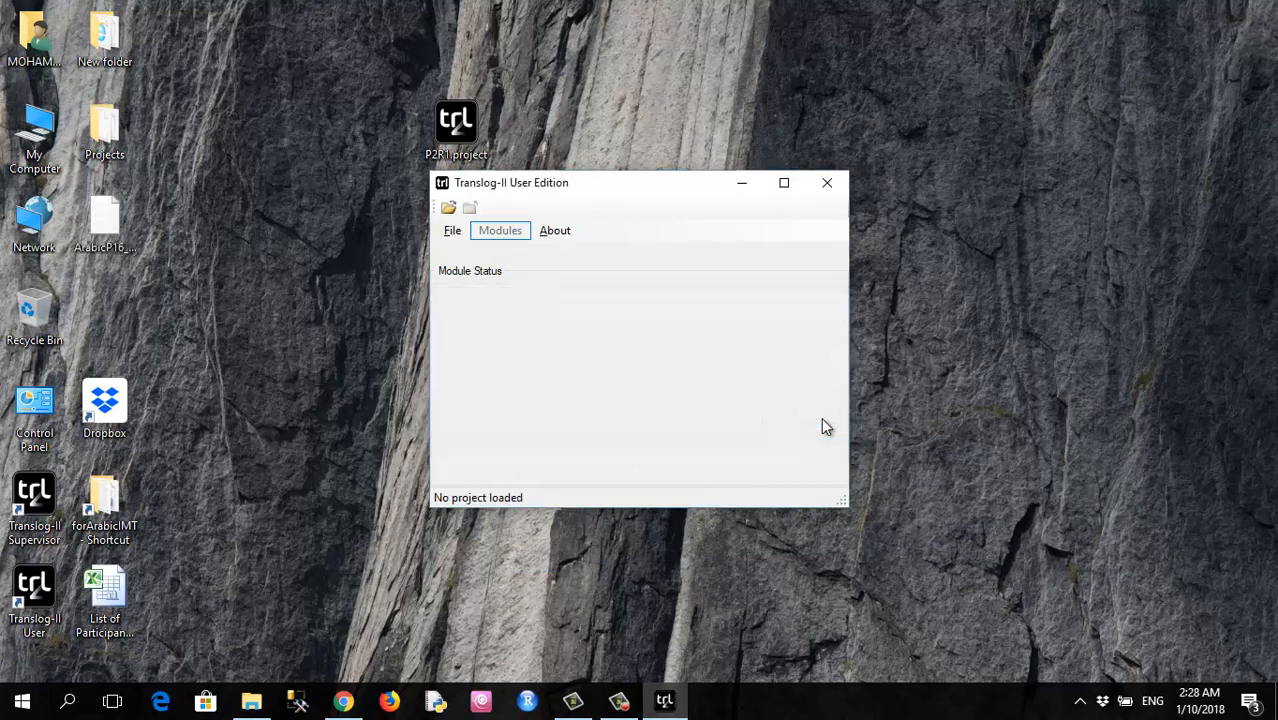
click(827, 184)
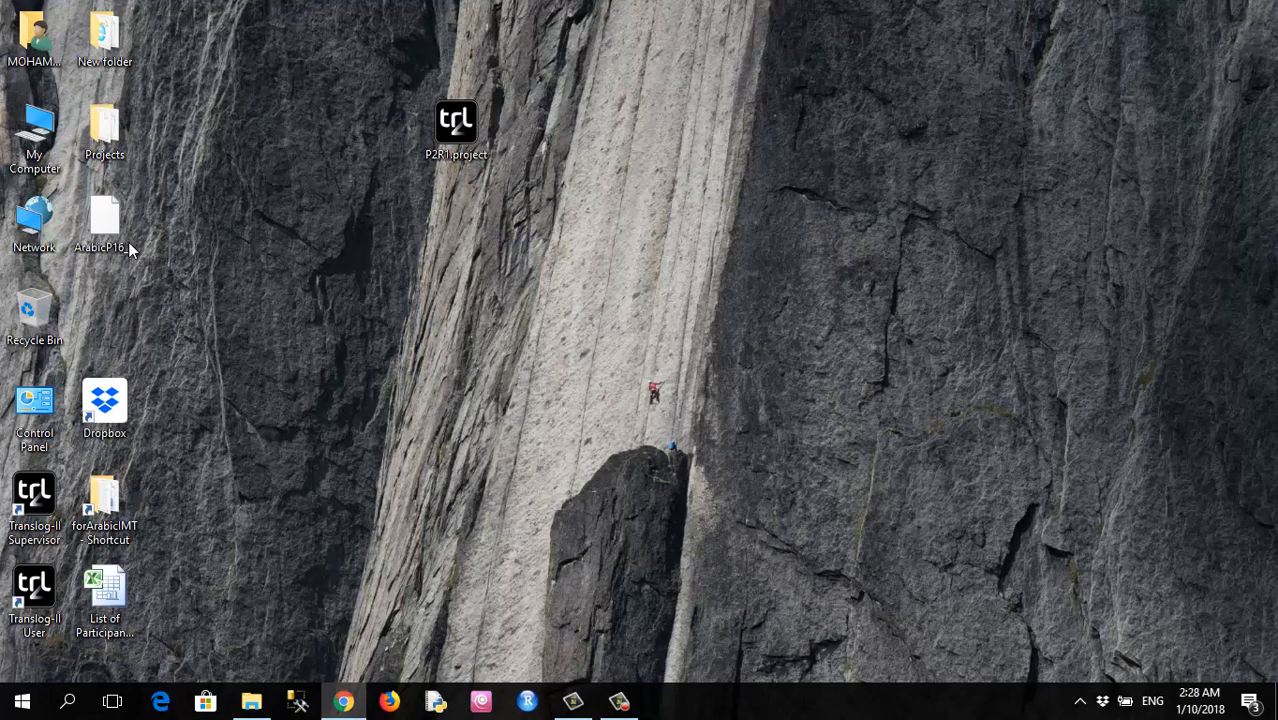
Open ArabicP16_P2R1.xml from the desktop in Notepad++ and insert an empty line below the lockWindows tag
right_click(107, 228)
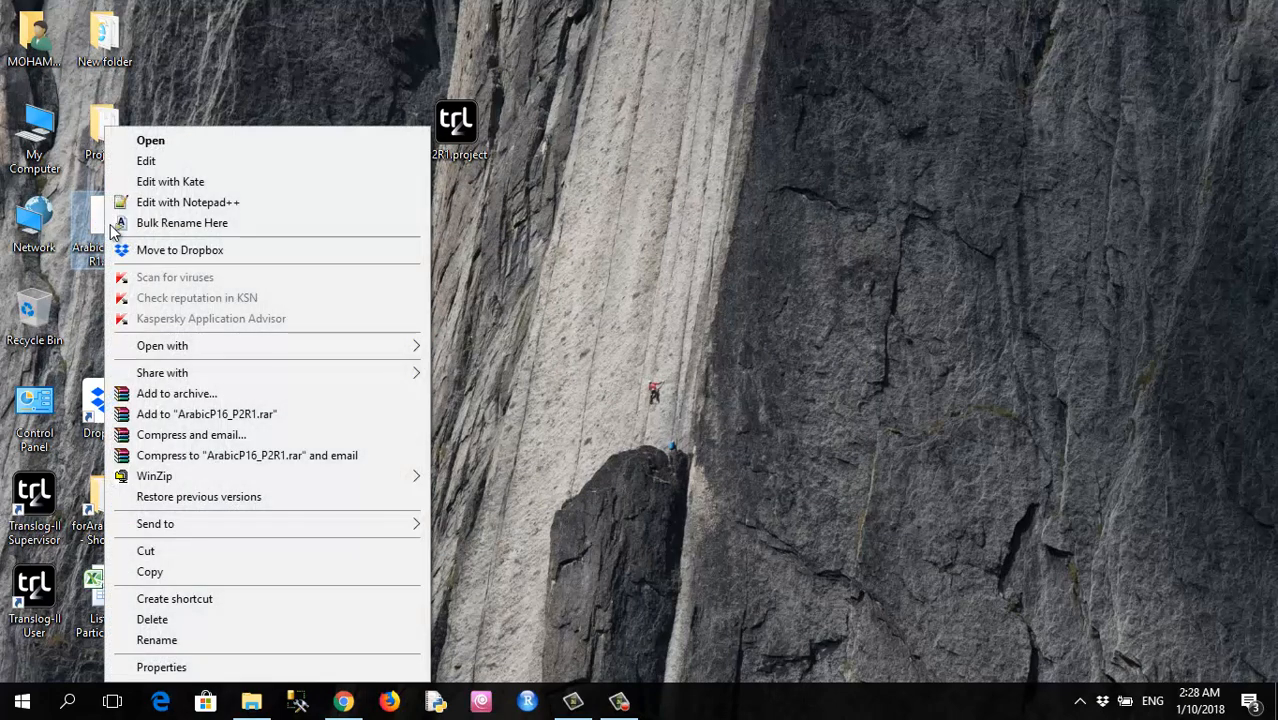
click(205, 202)
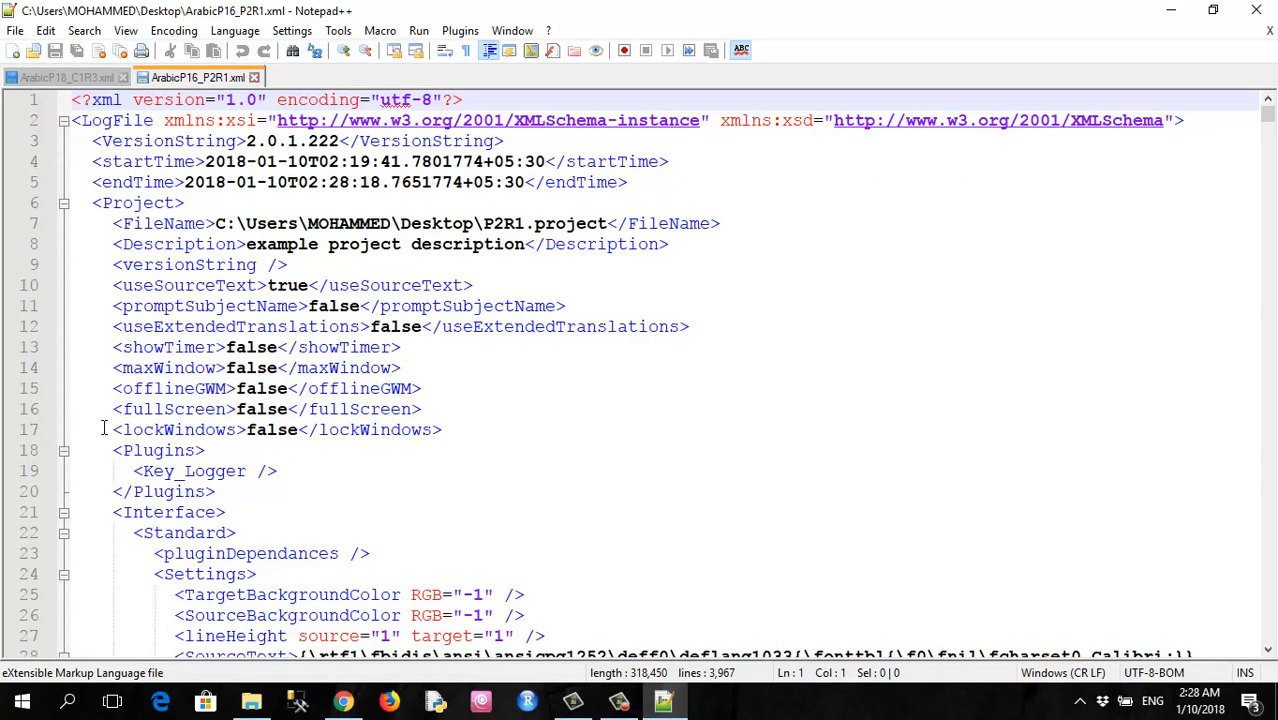
click(447, 432)
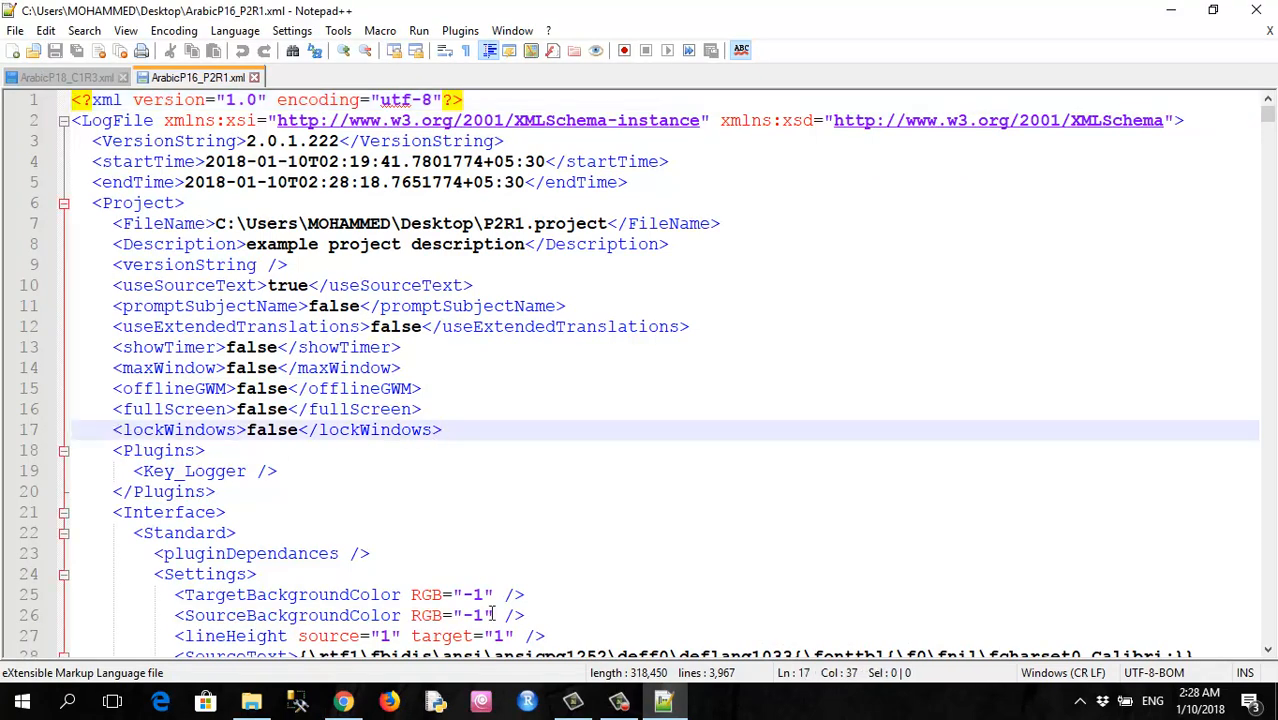
key(Return)
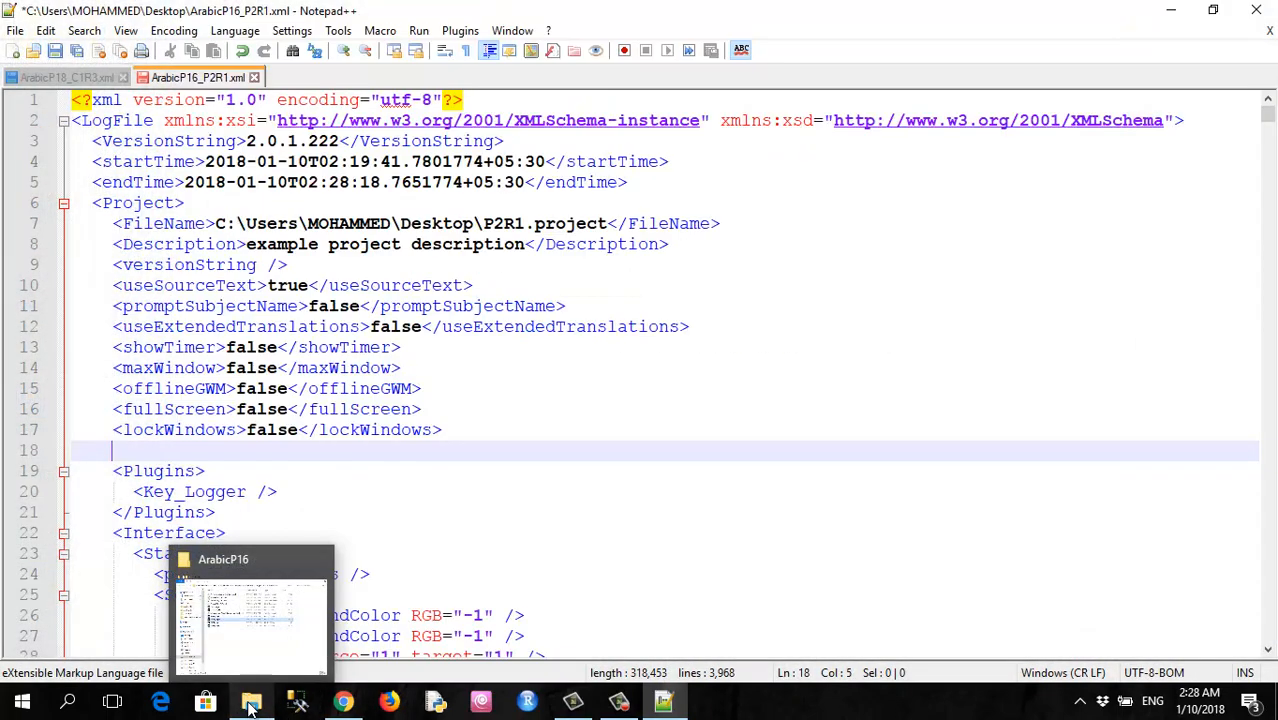
Open "Language tags in xml.txt" from Dropbox's ArabicIMT folder in File Explorer and copy its Languages tag, minimizing the text file when done
click(249, 705)
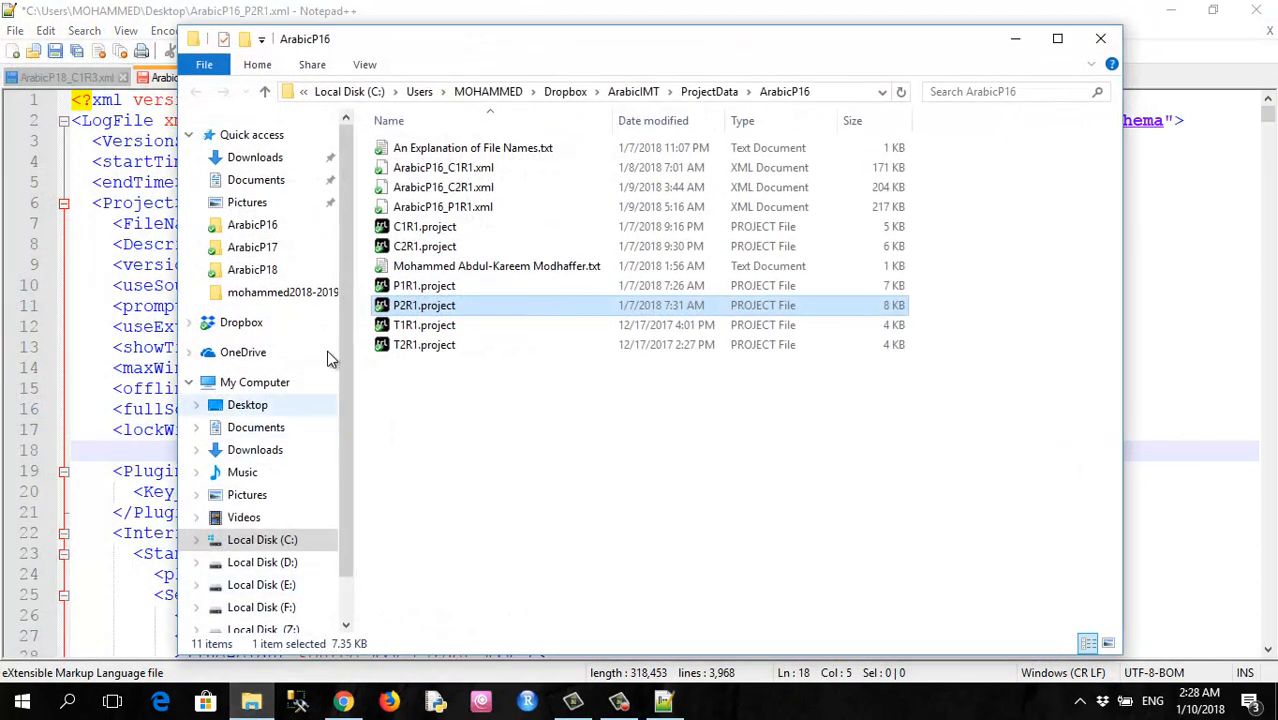
click(246, 323)
click(443, 152)
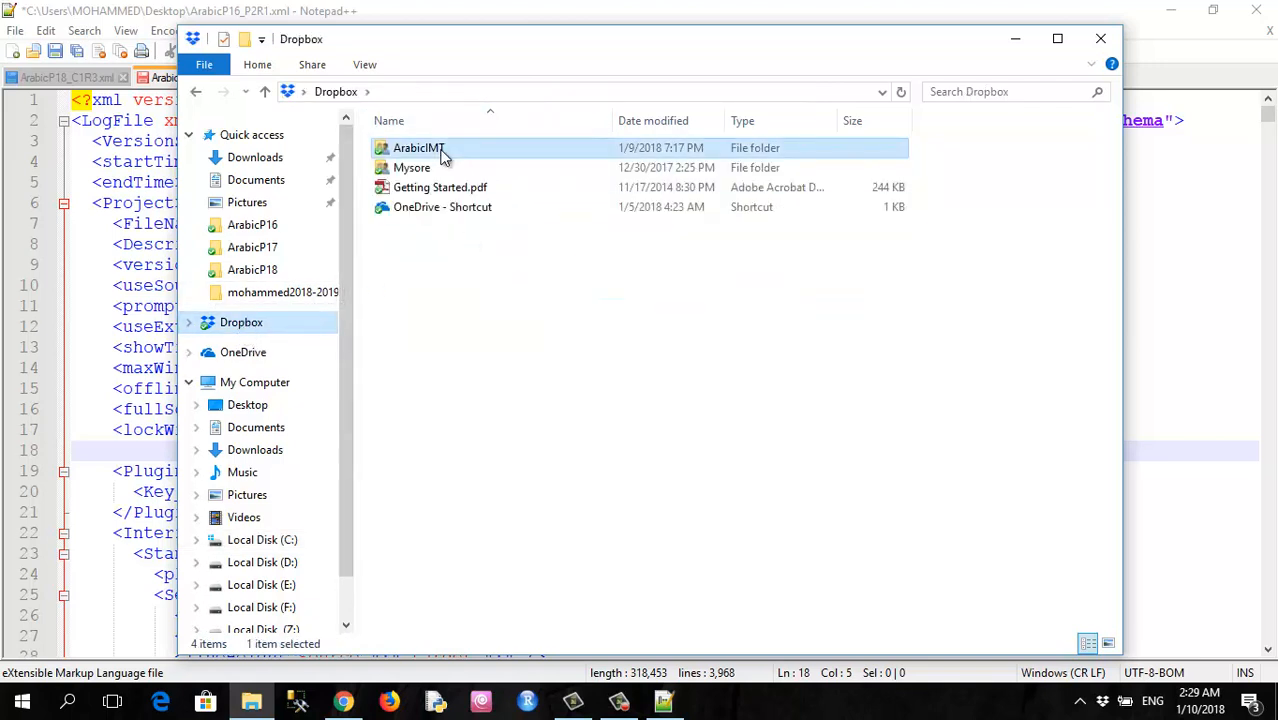
double_click(443, 152)
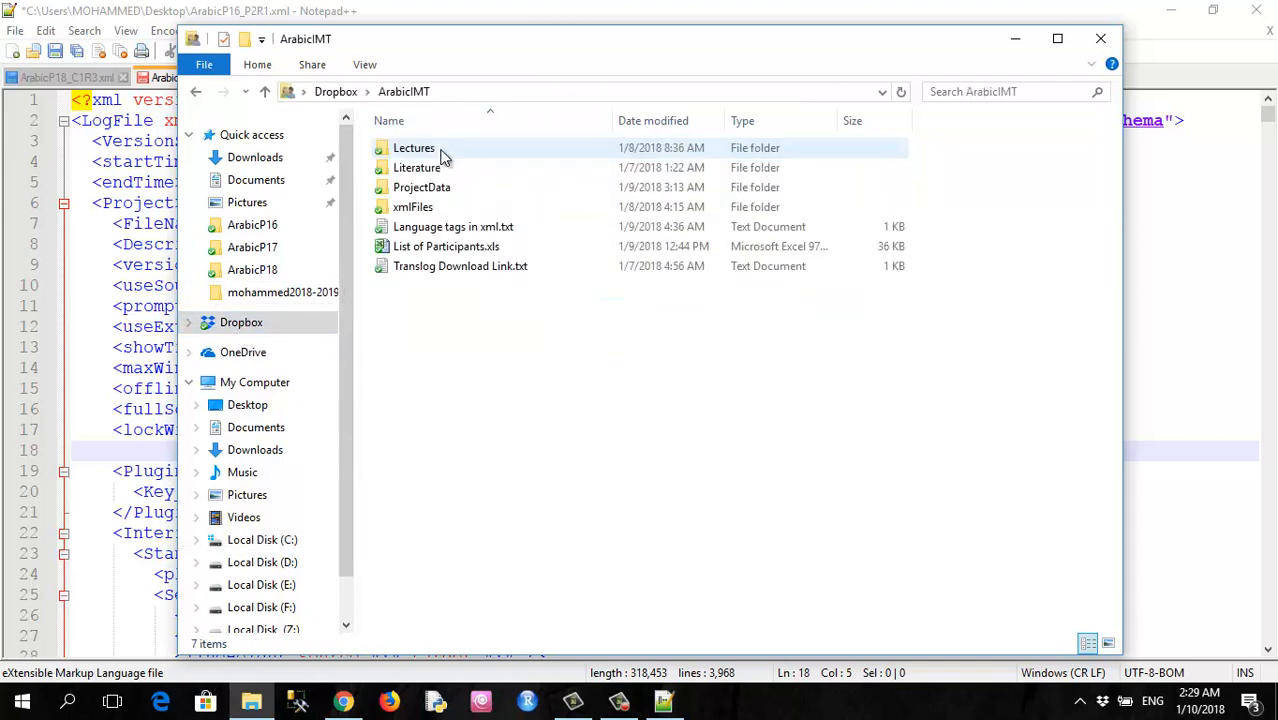
double_click(450, 227)
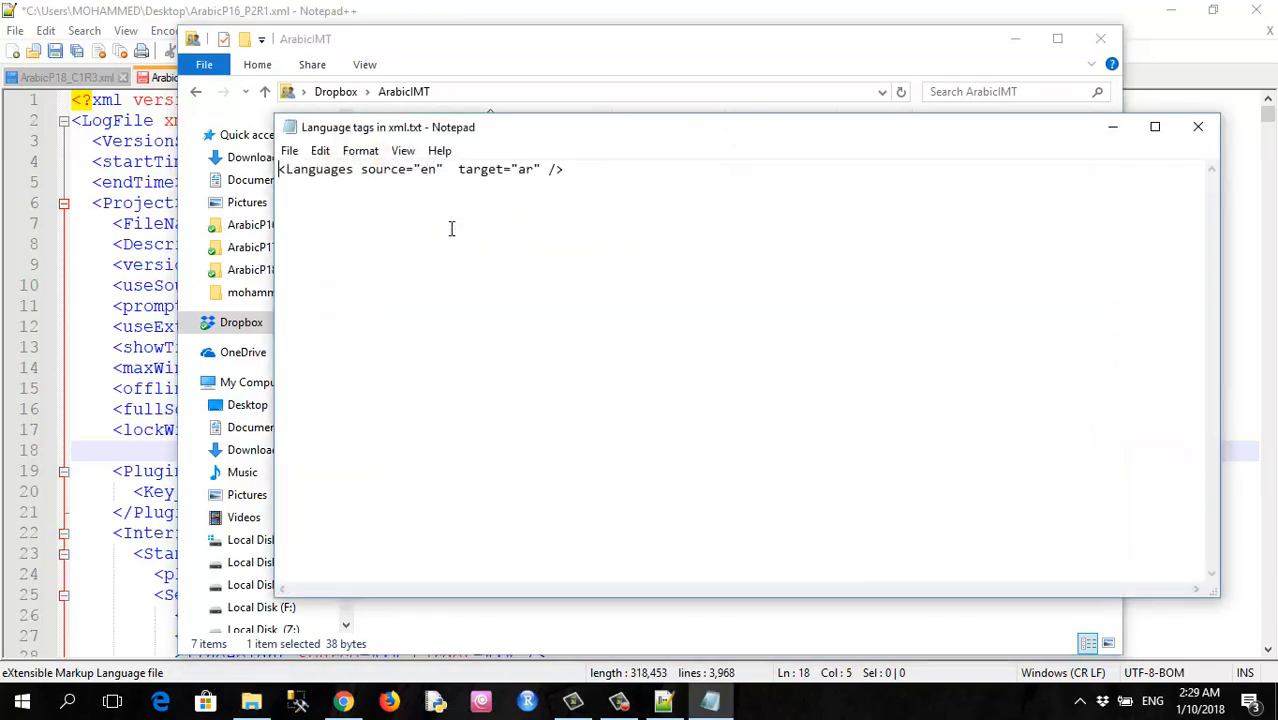
drag(563, 171, 282, 170)
right_click(342, 176)
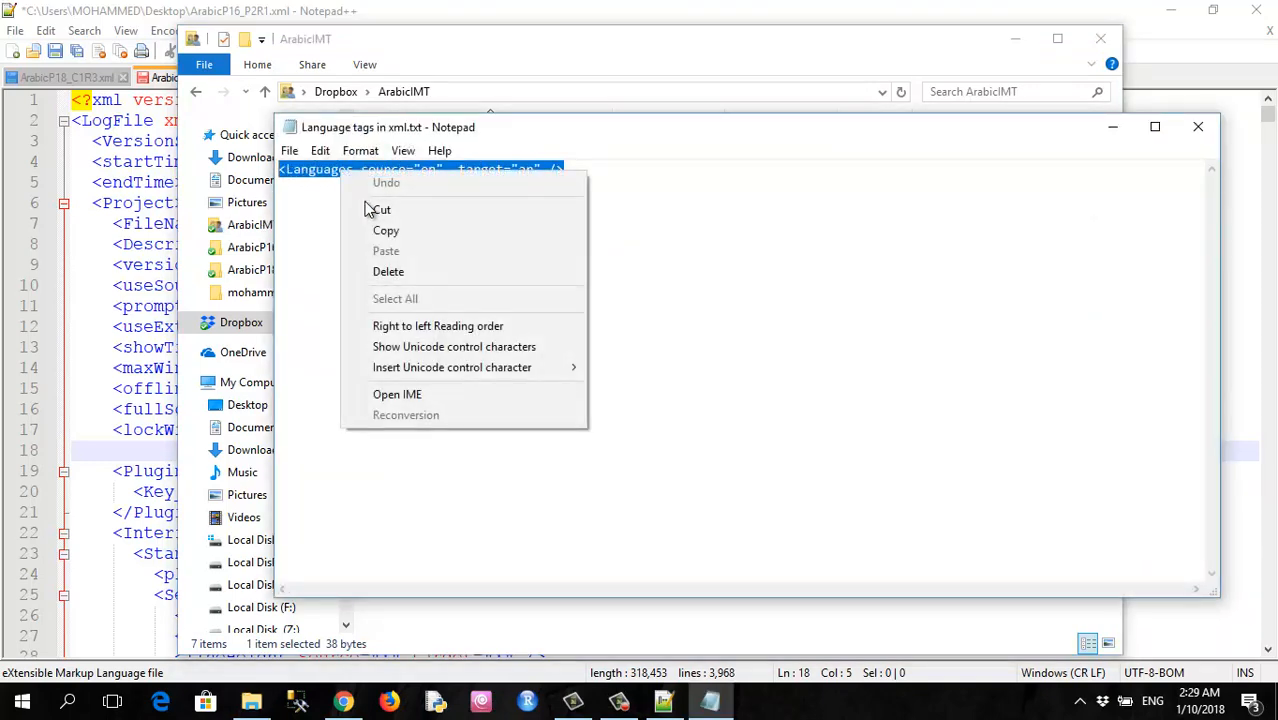
click(386, 231)
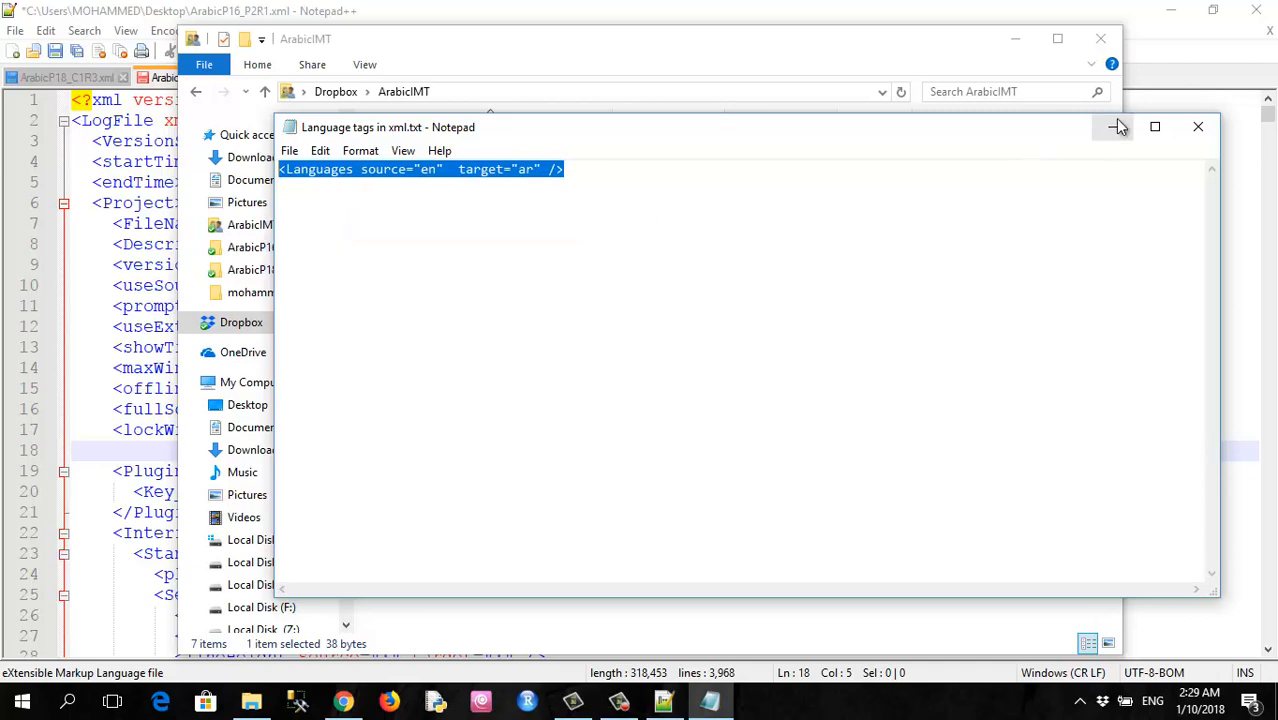
click(1112, 127)
Paste <Languages source="en" target="ar" /> on the empty line of the logfile in Notepad++, save it, and close the editor and folder windows
click(663, 702)
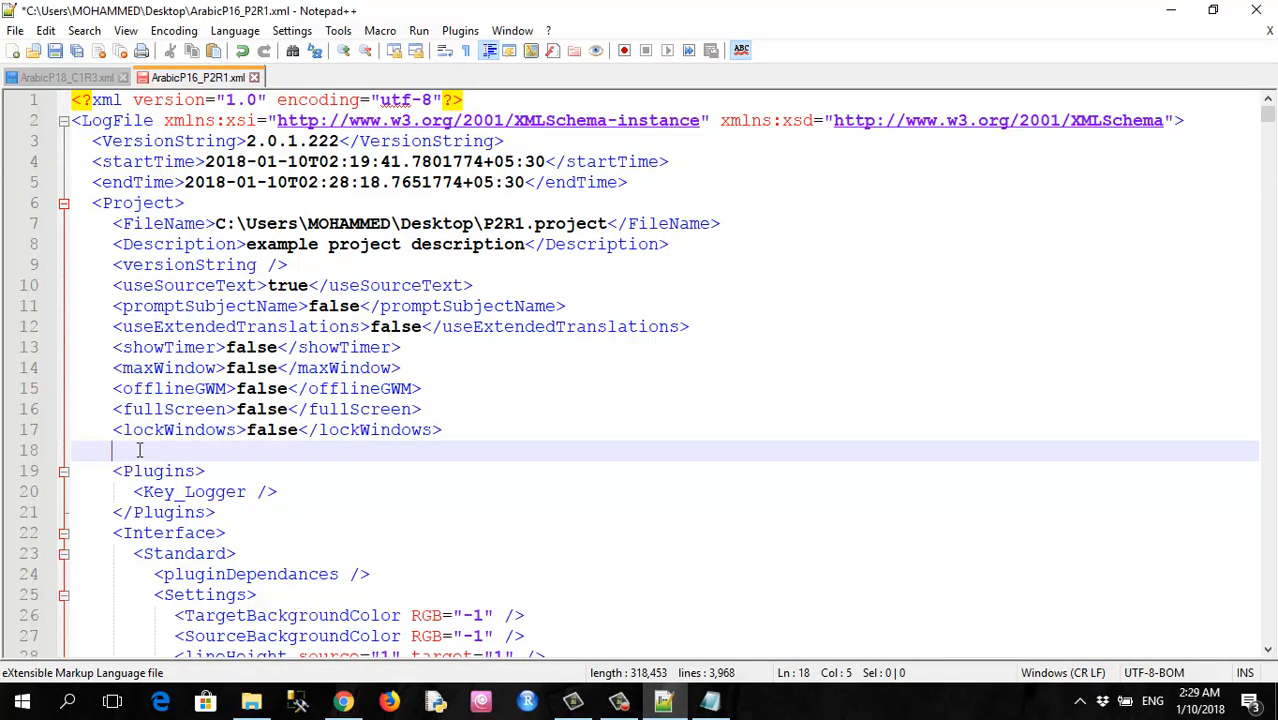
key(ctrl+v)
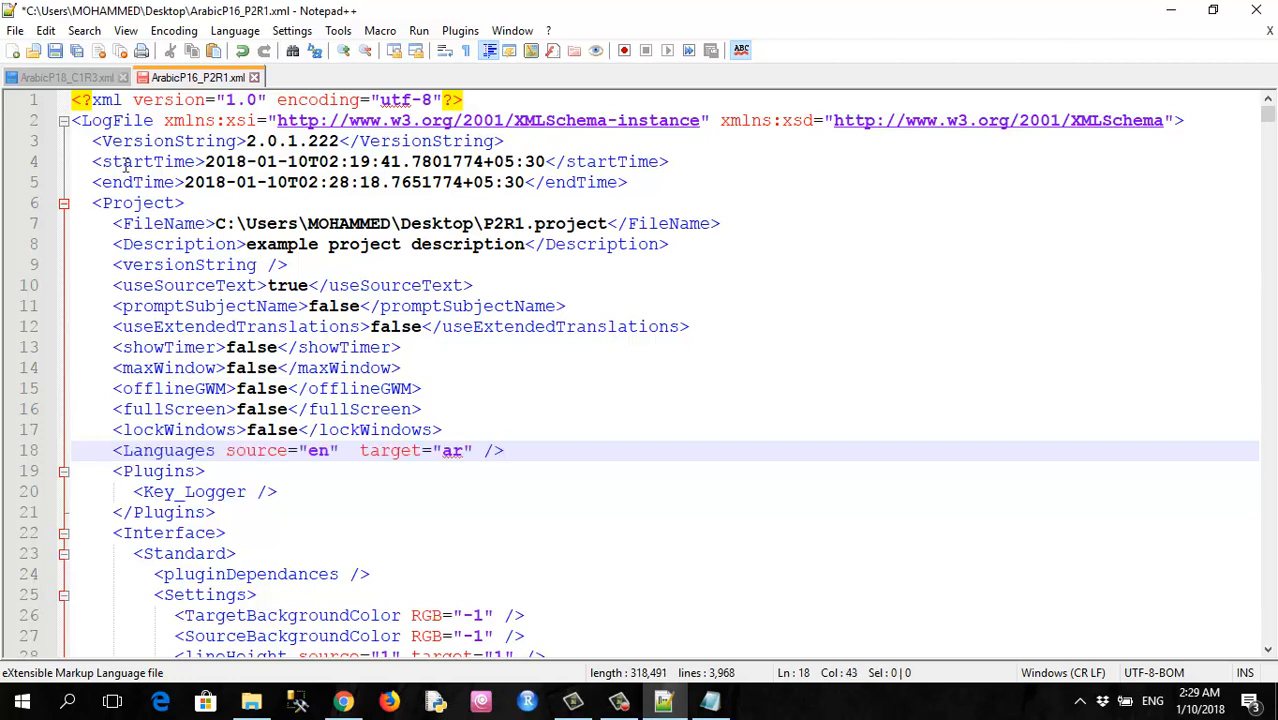
click(55, 50)
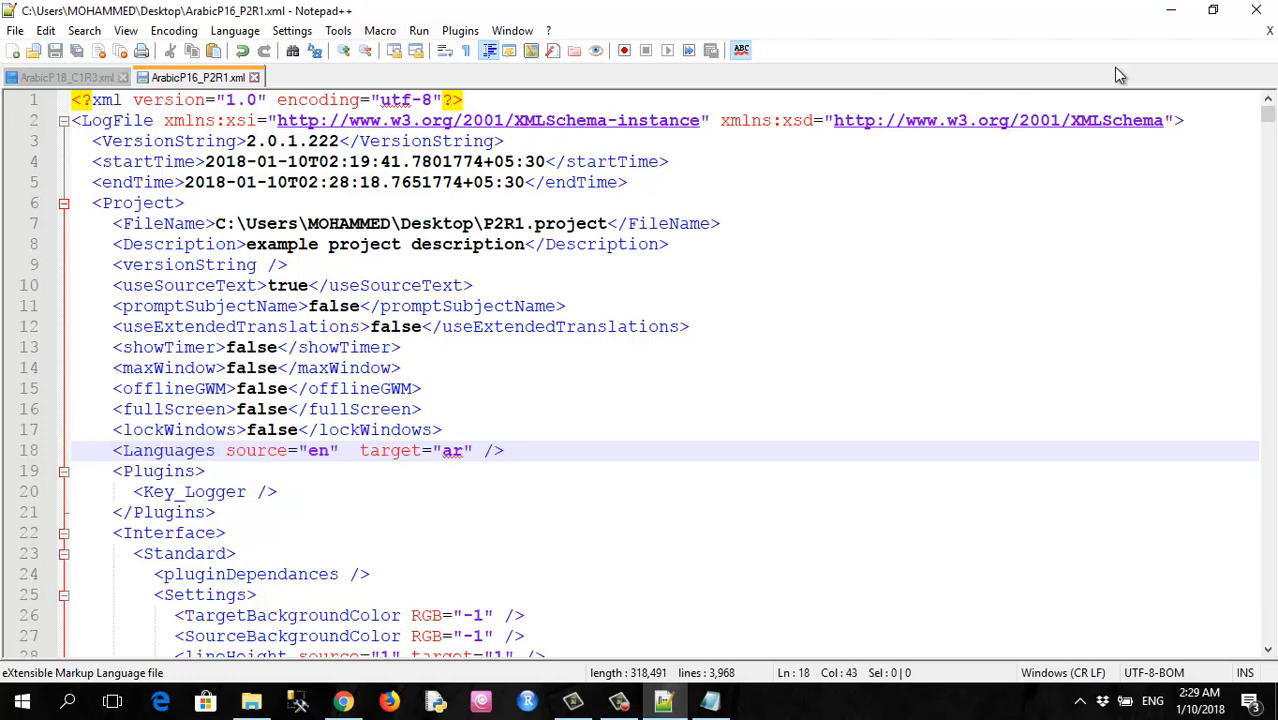
click(1260, 10)
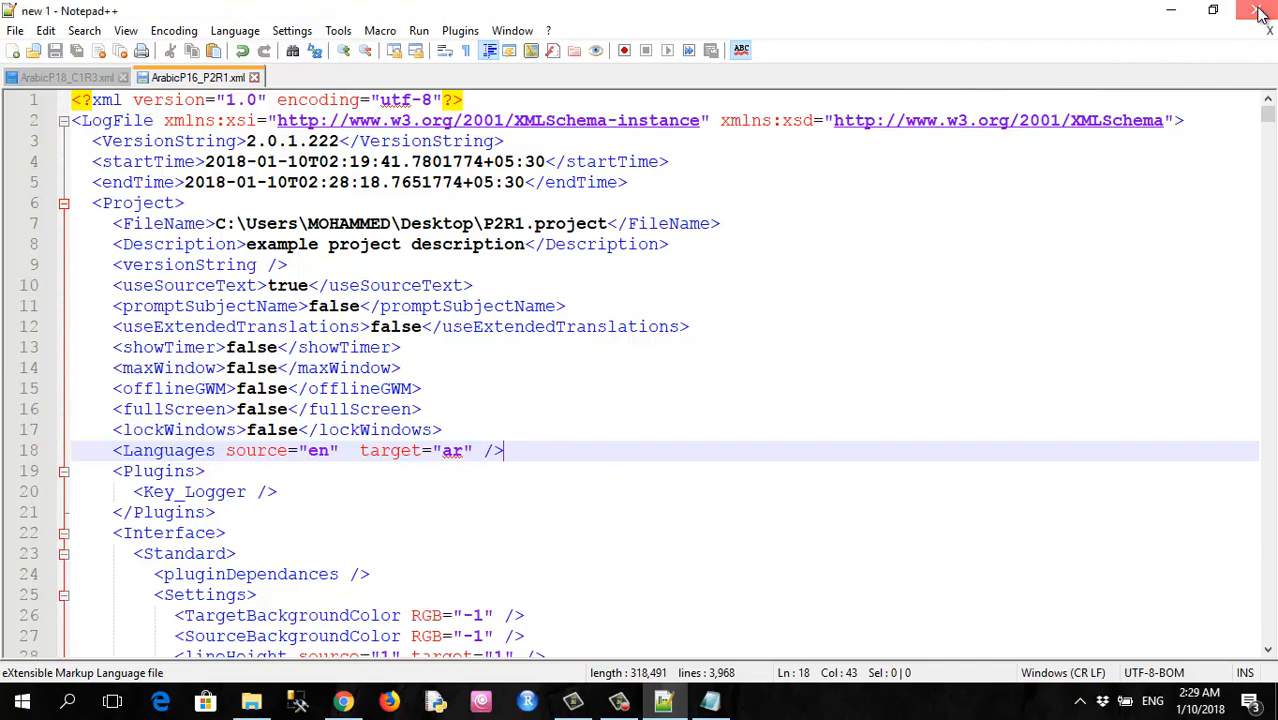
click(1101, 40)
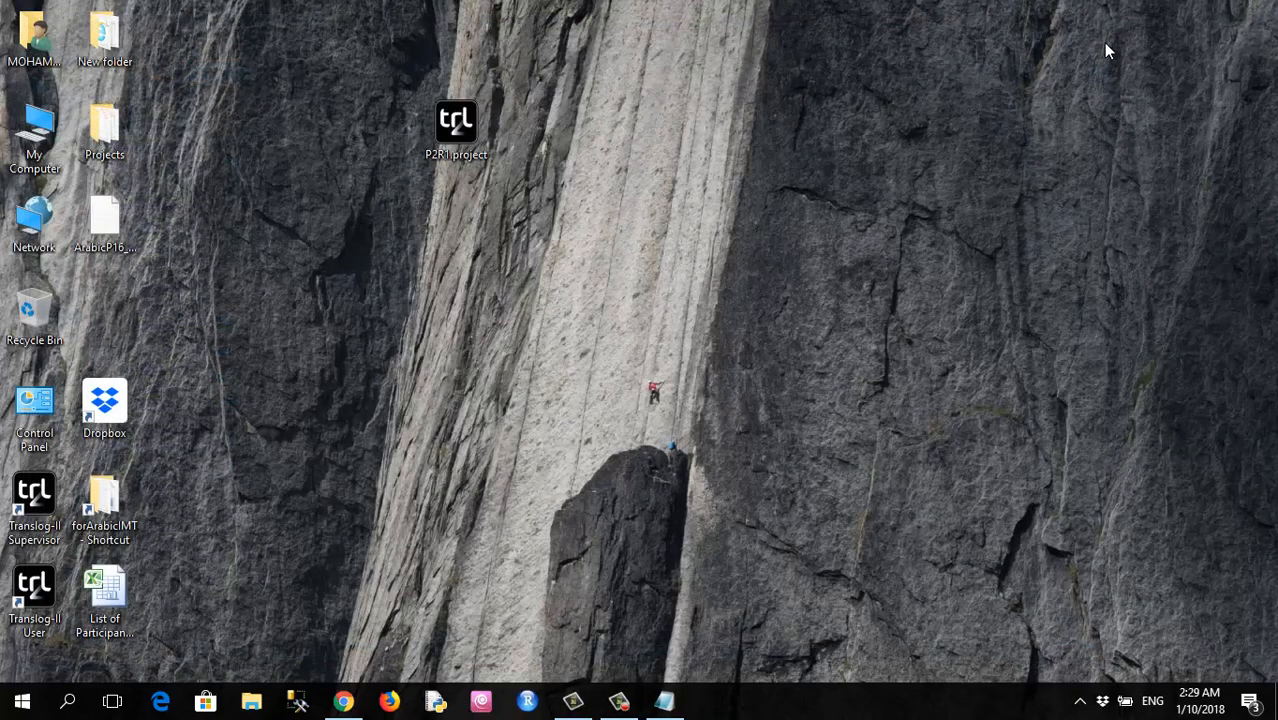
Upload ArabicP16_P2R1.xml from the desktop to the ArabicP16 folder on the Dropbox website in Chrome, and clear the file selection
click(343, 701)
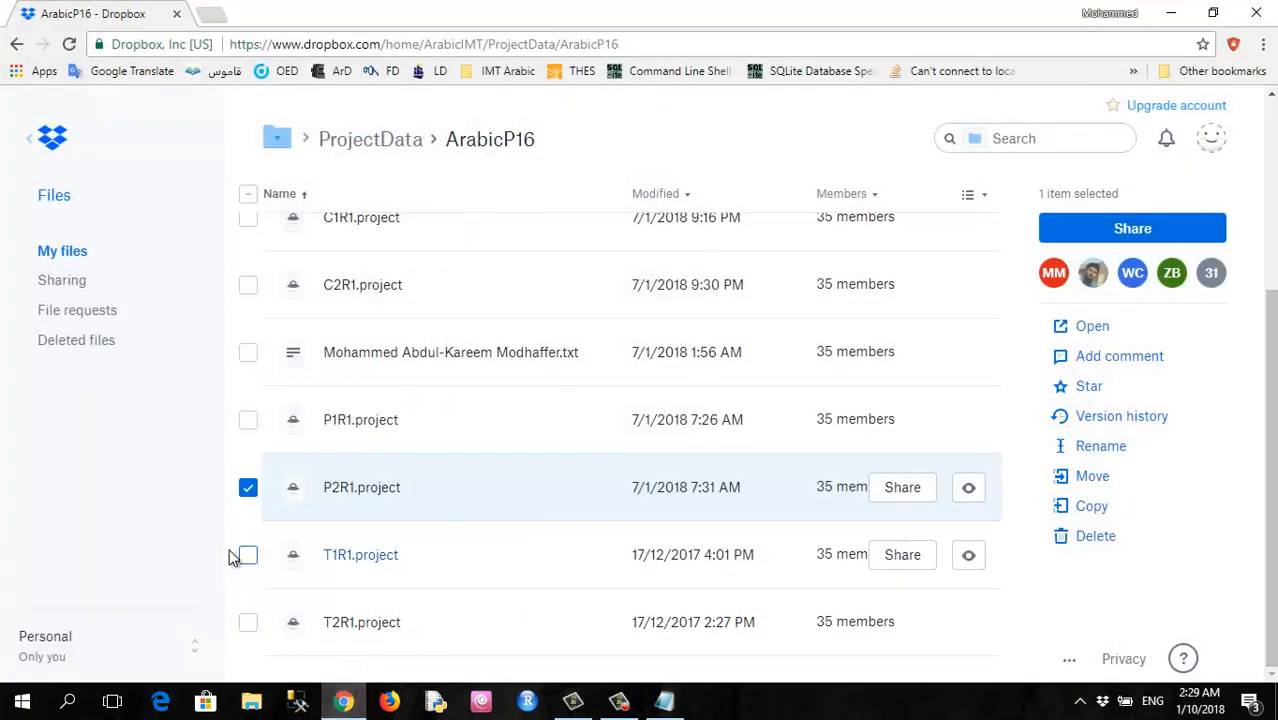
click(248, 487)
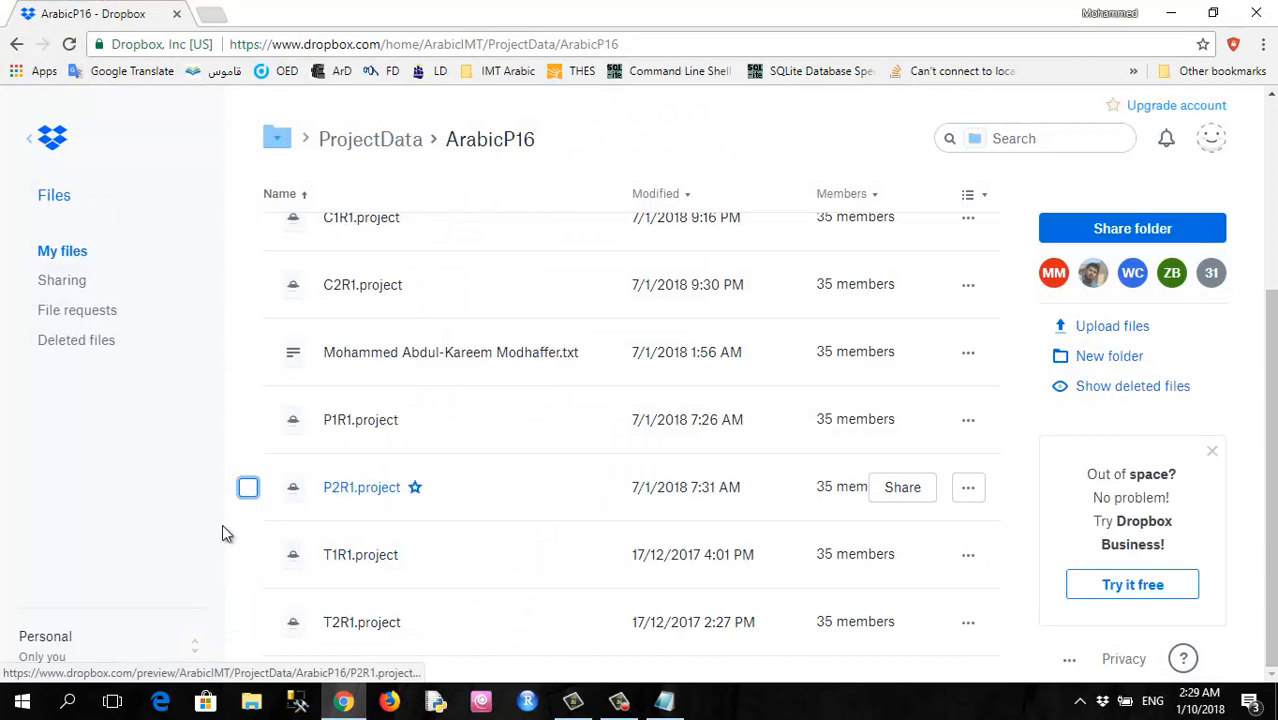
click(1100, 332)
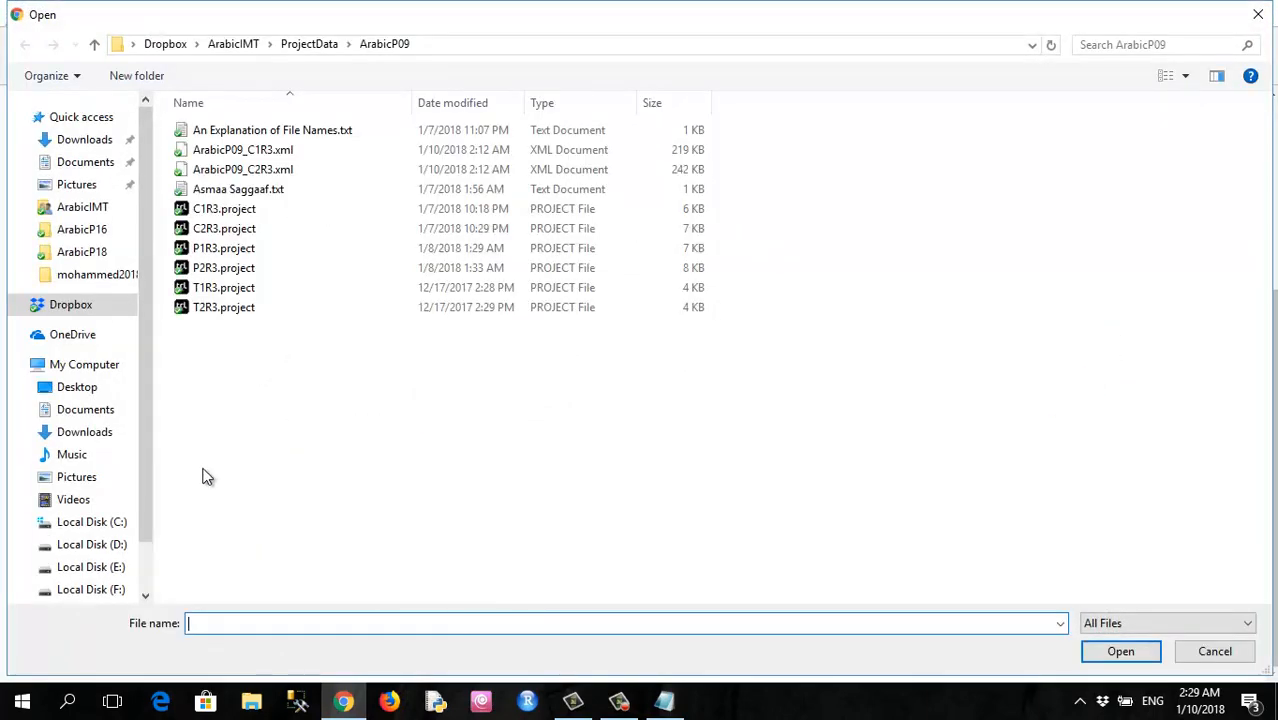
click(72, 387)
click(236, 171)
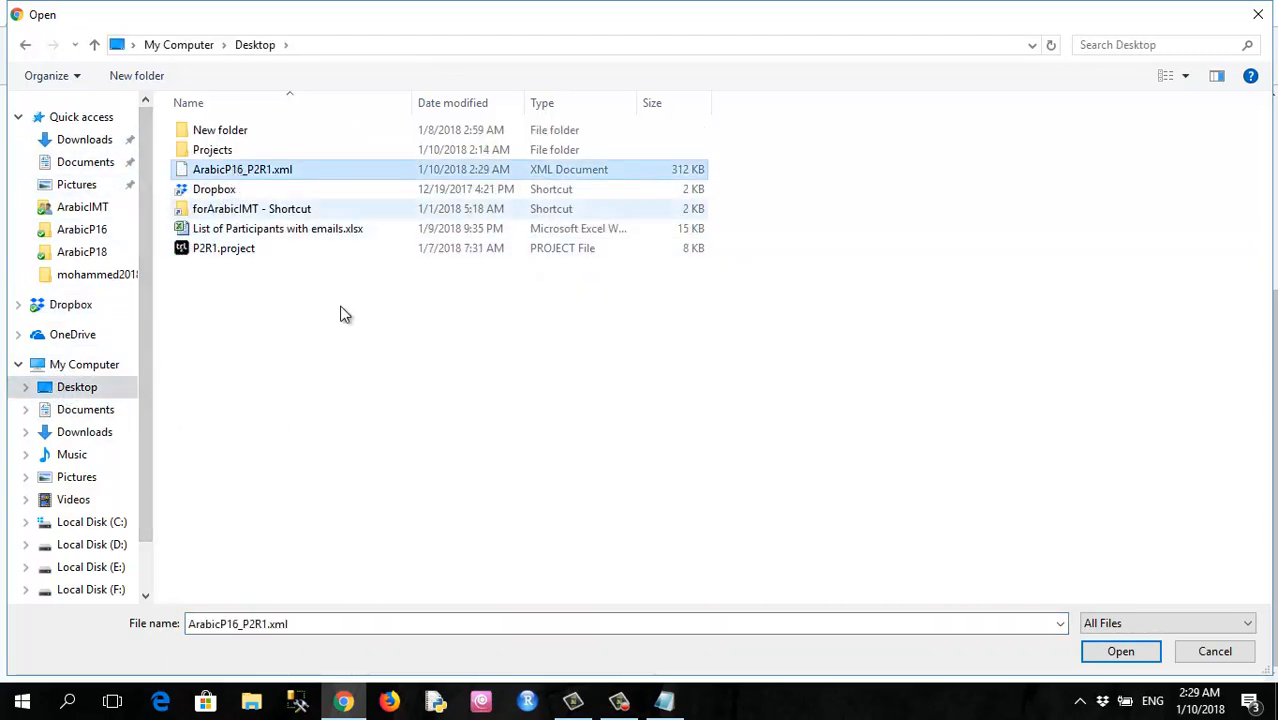
click(1122, 652)
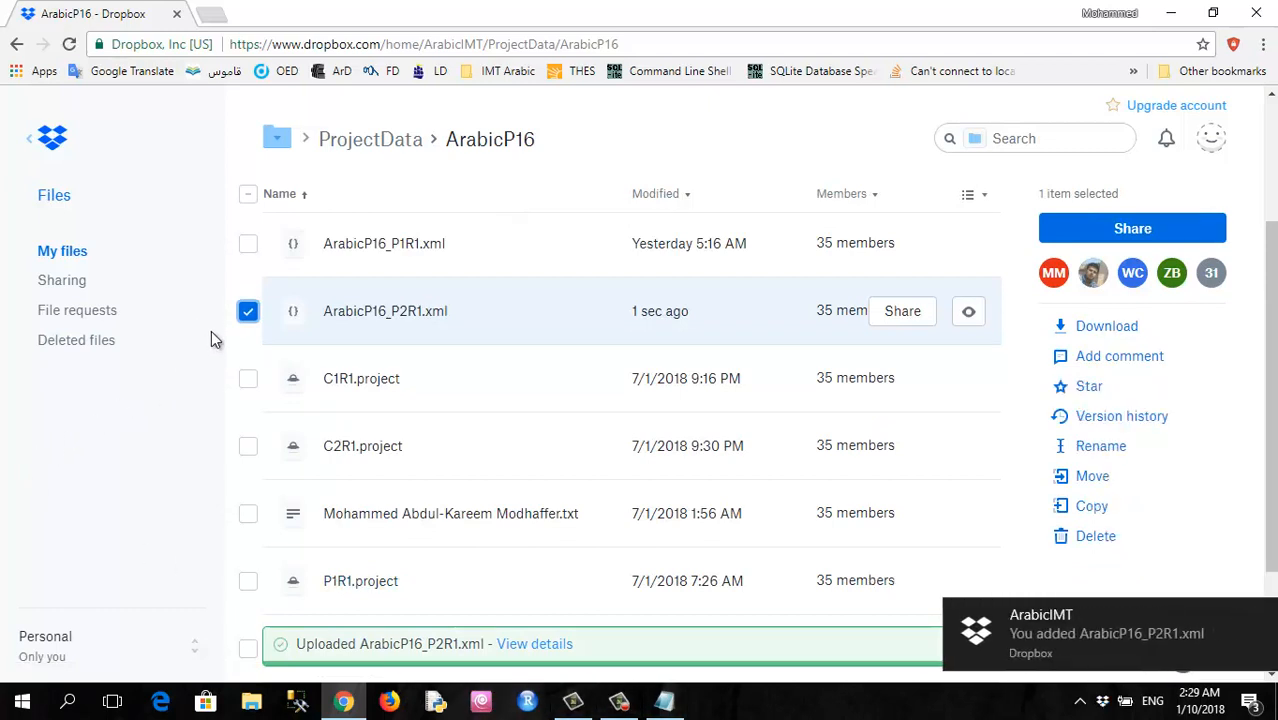
click(247, 316)
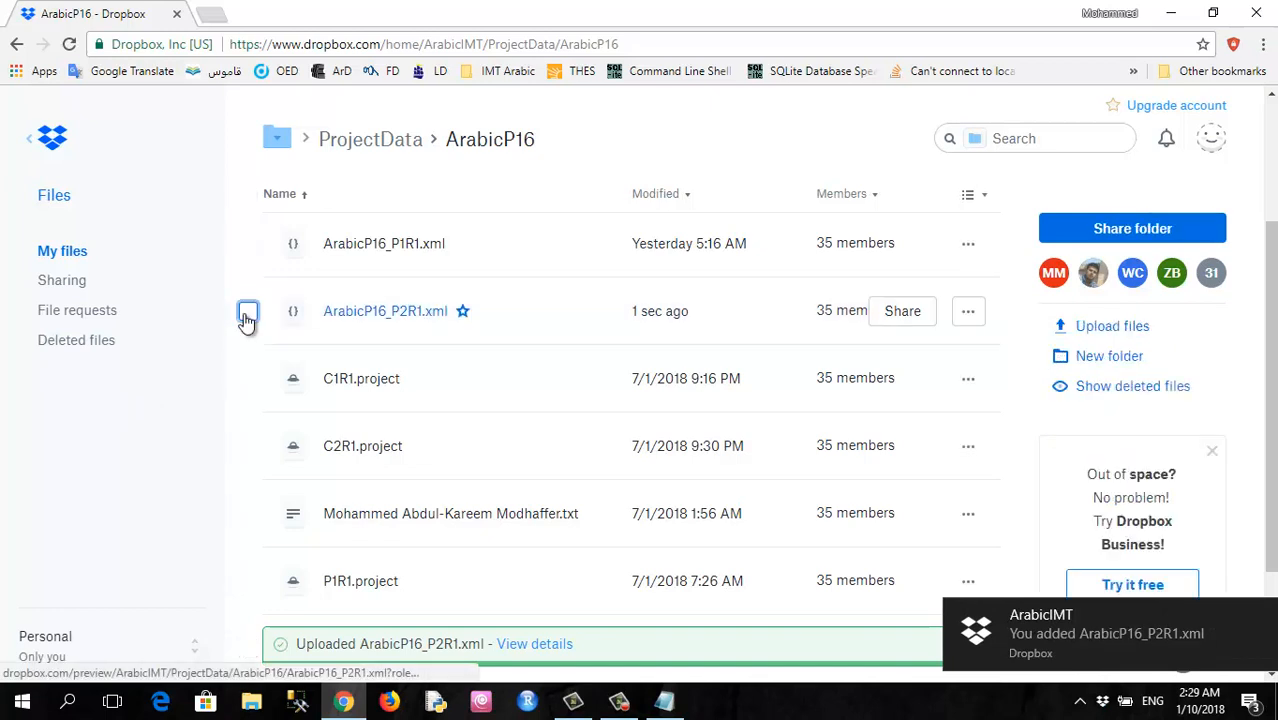
Preview the uploaded ArabicP16_P2R1.xml and check its contents, including the Languages tag near the beginning
click(367, 312)
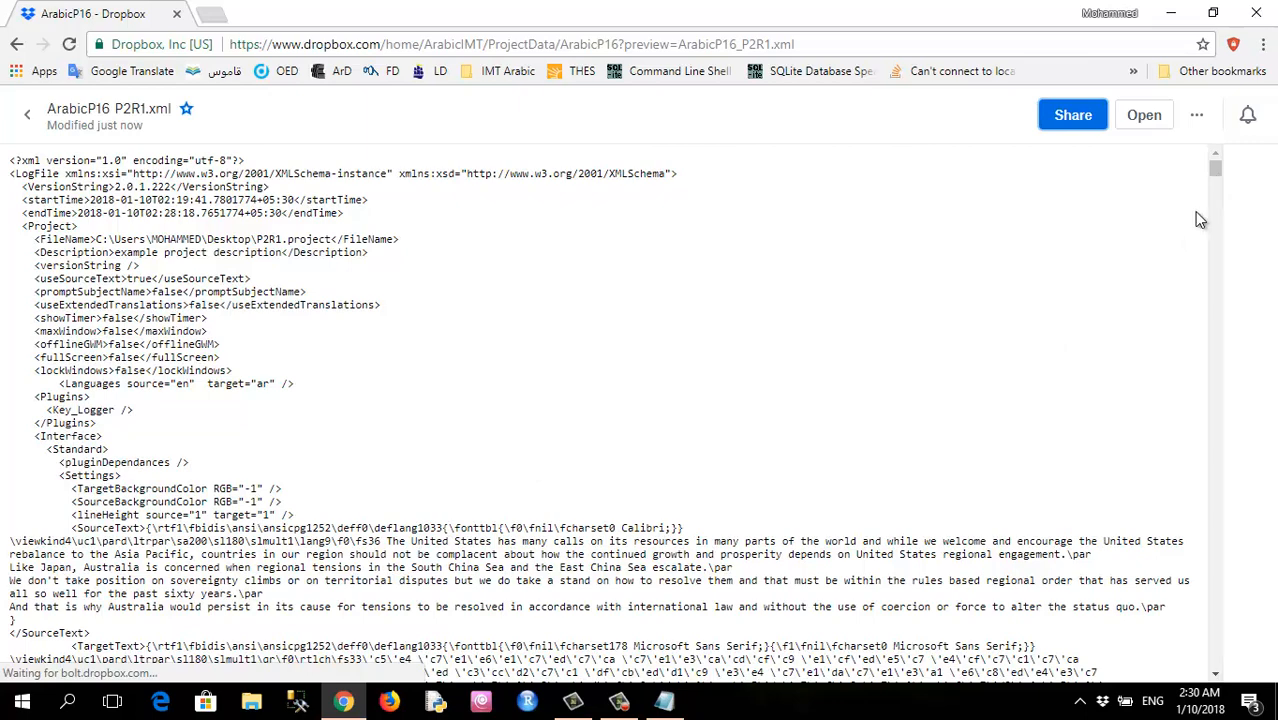
drag(1215, 168, 1196, 212)
scroll(443, 480, up, 6)
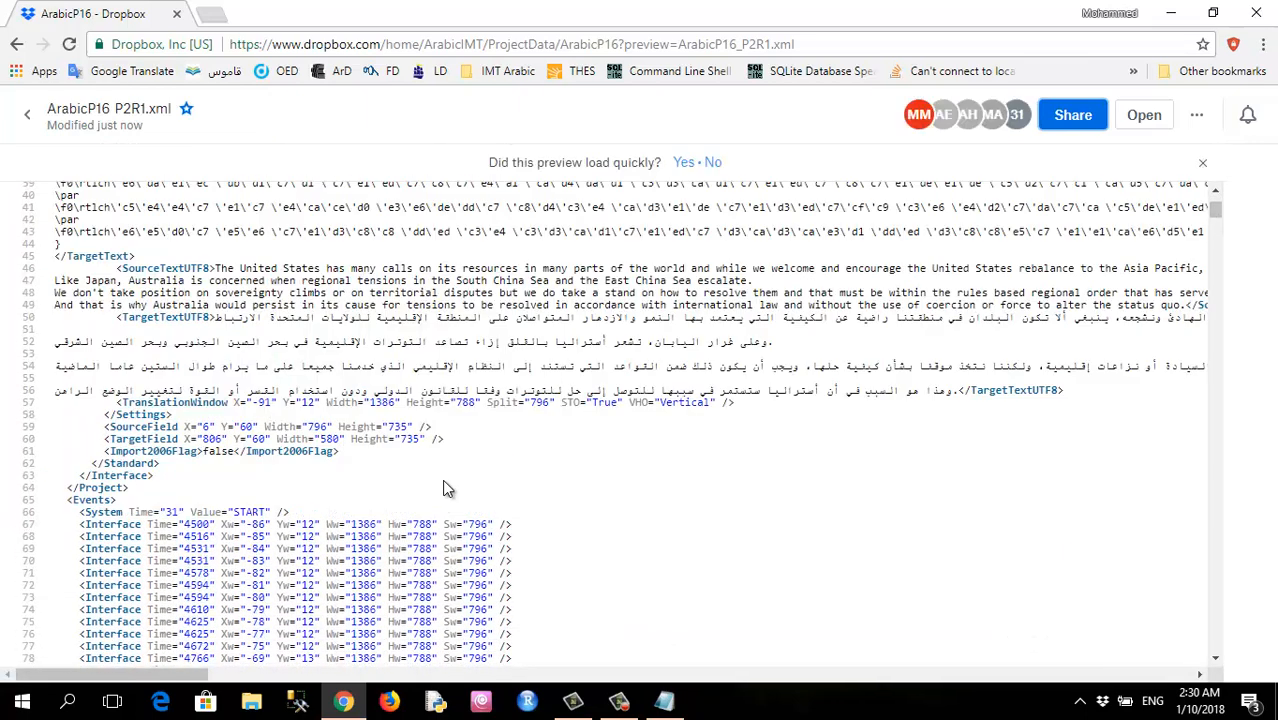
scroll(442, 479, up, 5)
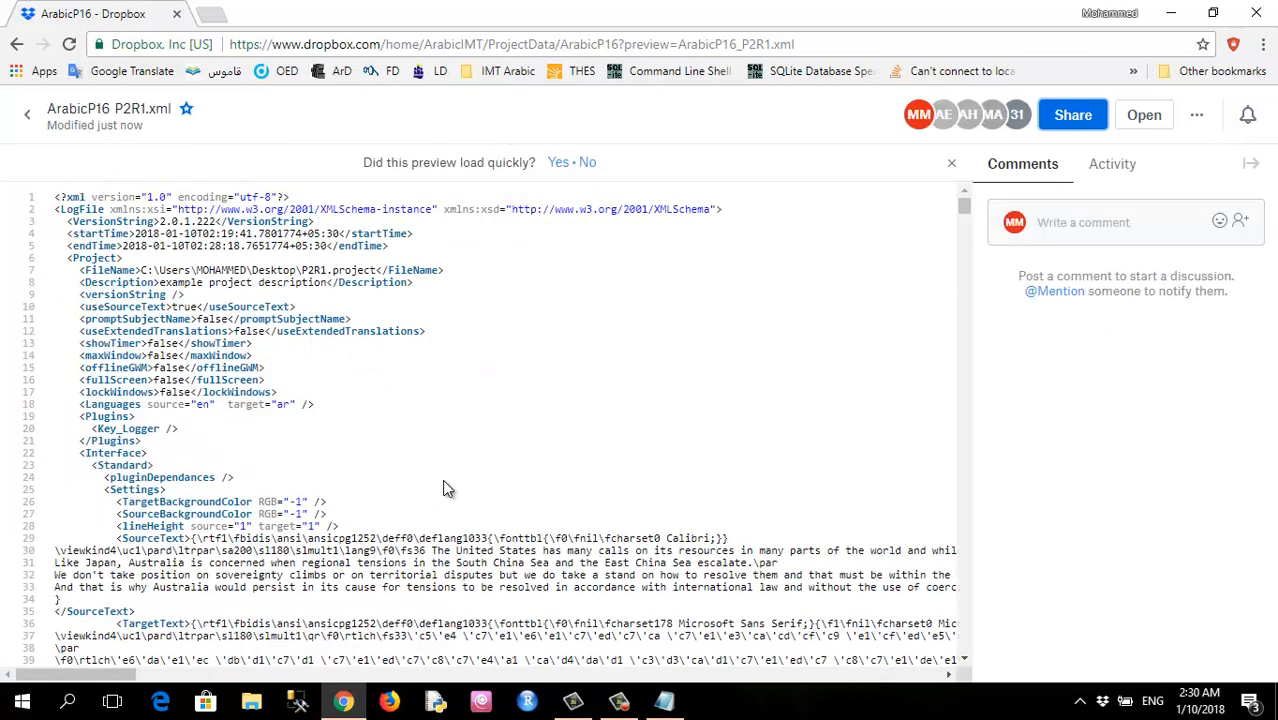